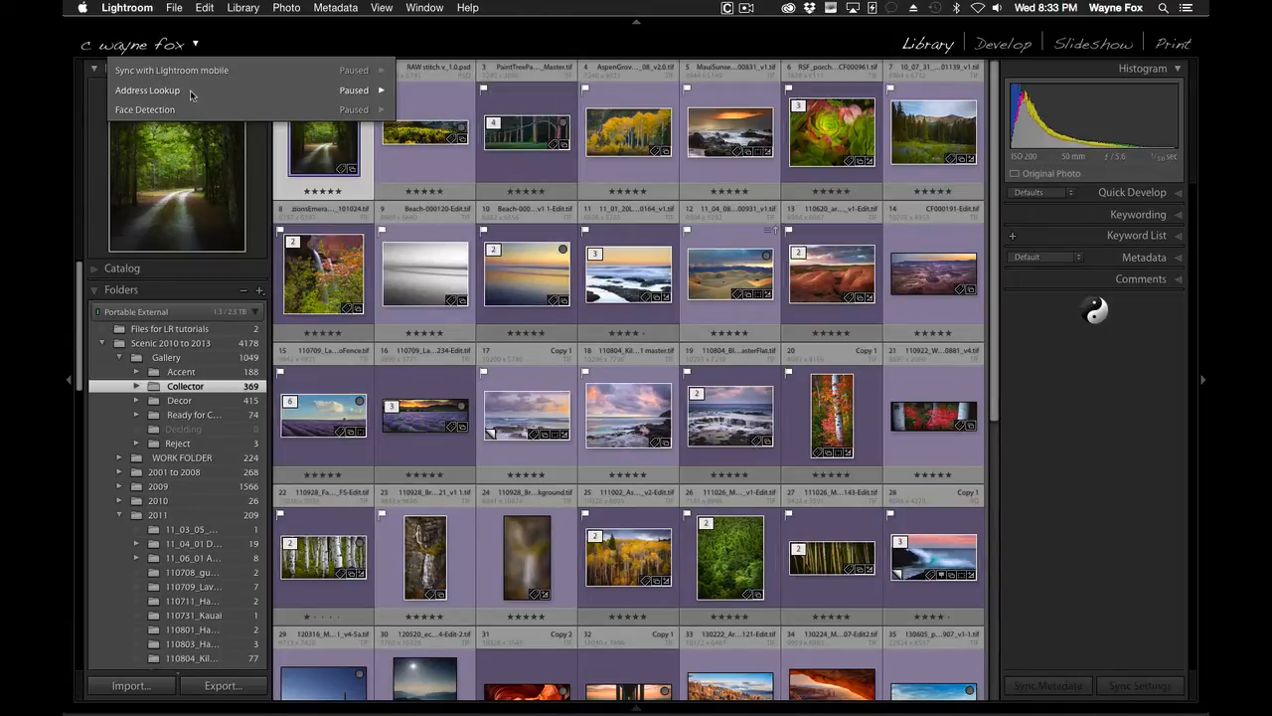
# Step: Open the Performance section of the application preferences
pyautogui.moveTo(192, 94)
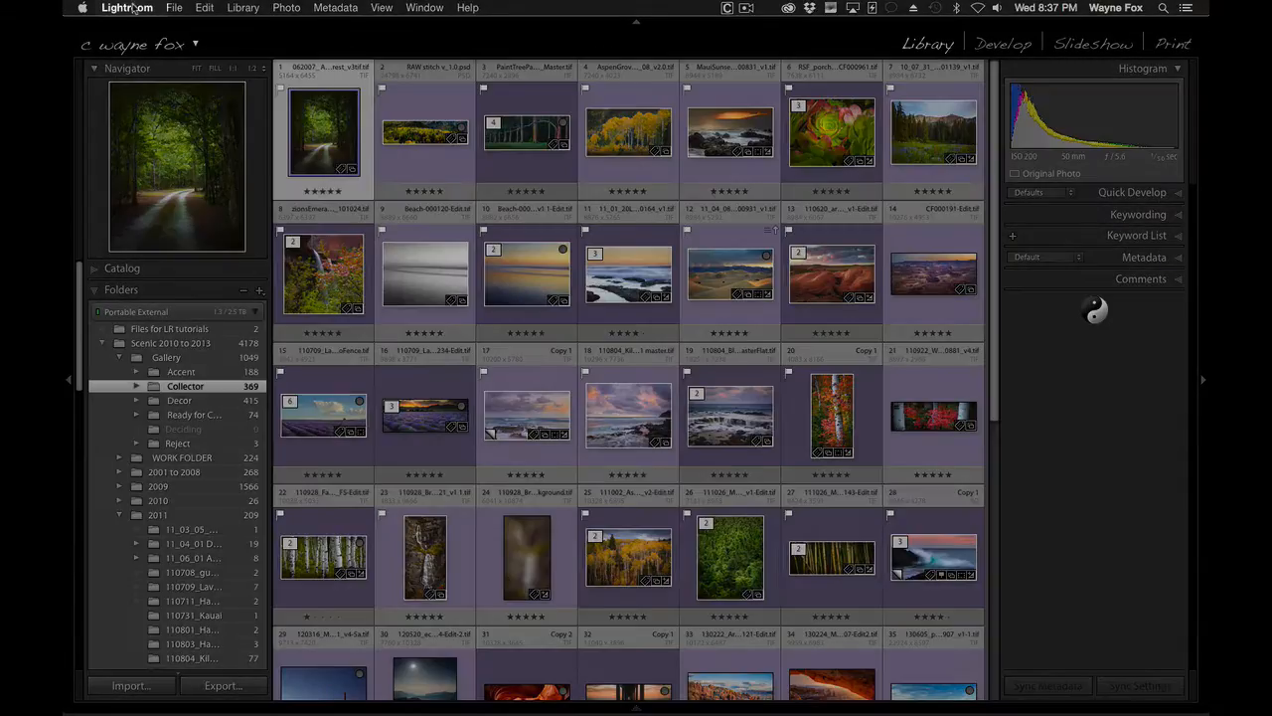
pyautogui.click(135, 7)
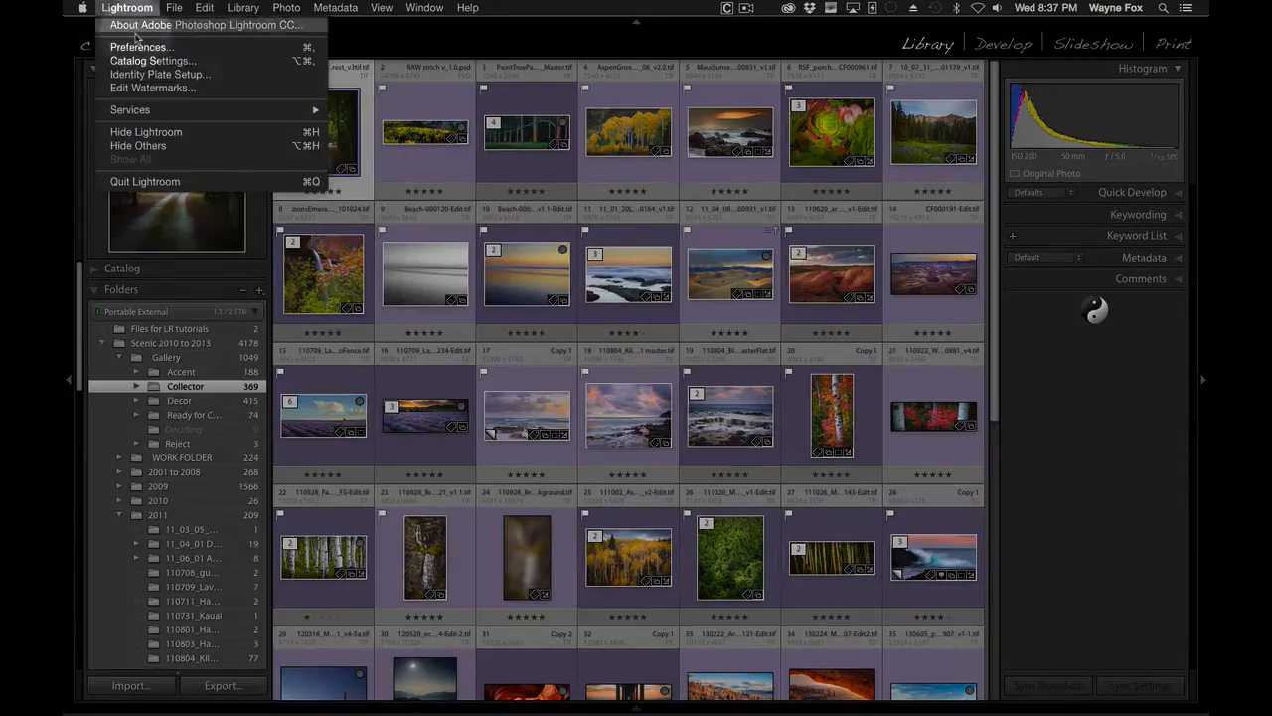
pyautogui.click(139, 46)
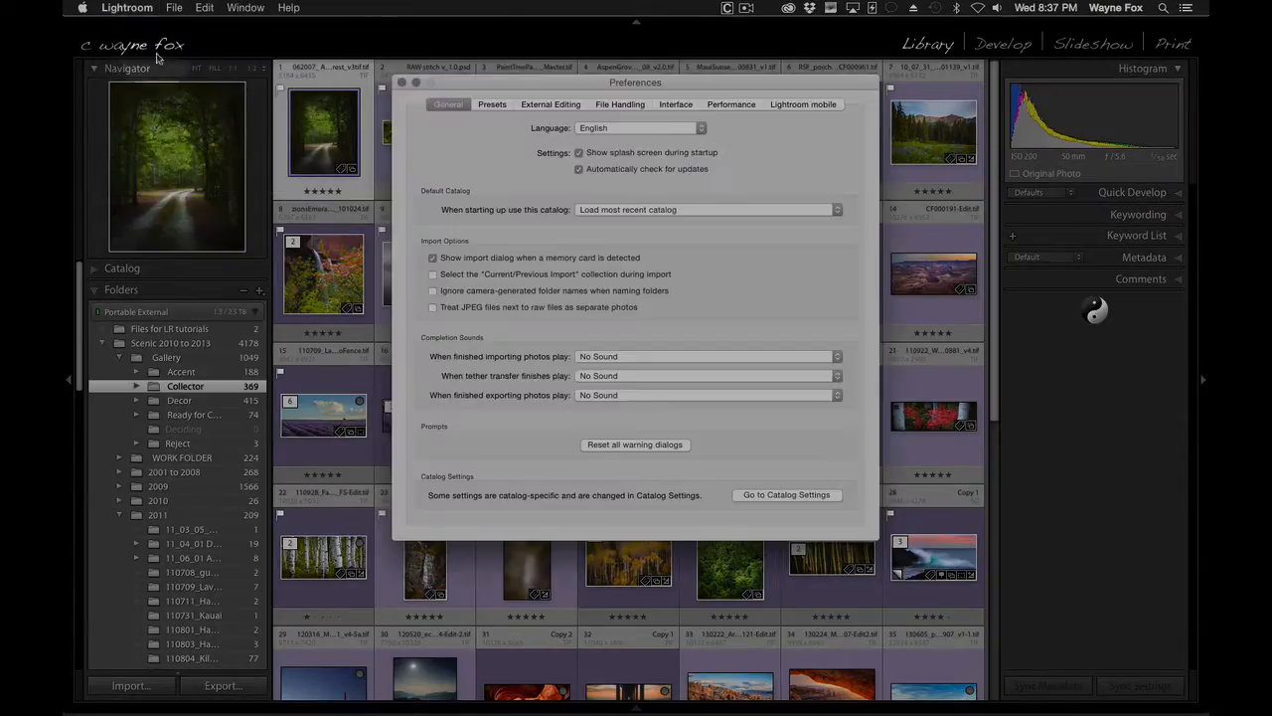
pyautogui.click(729, 106)
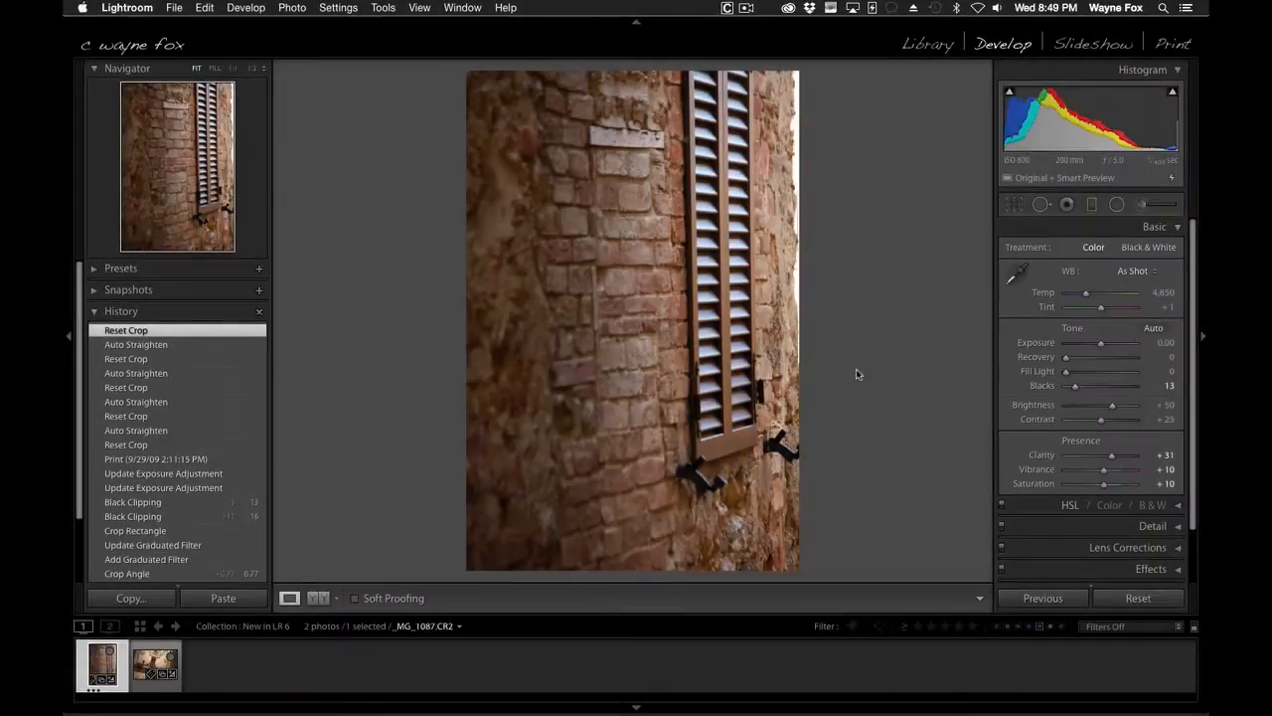
# Step: Auto-straighten the crop of the shuttered brick wall photo and of the church interior photo
pyautogui.click(1014, 204)
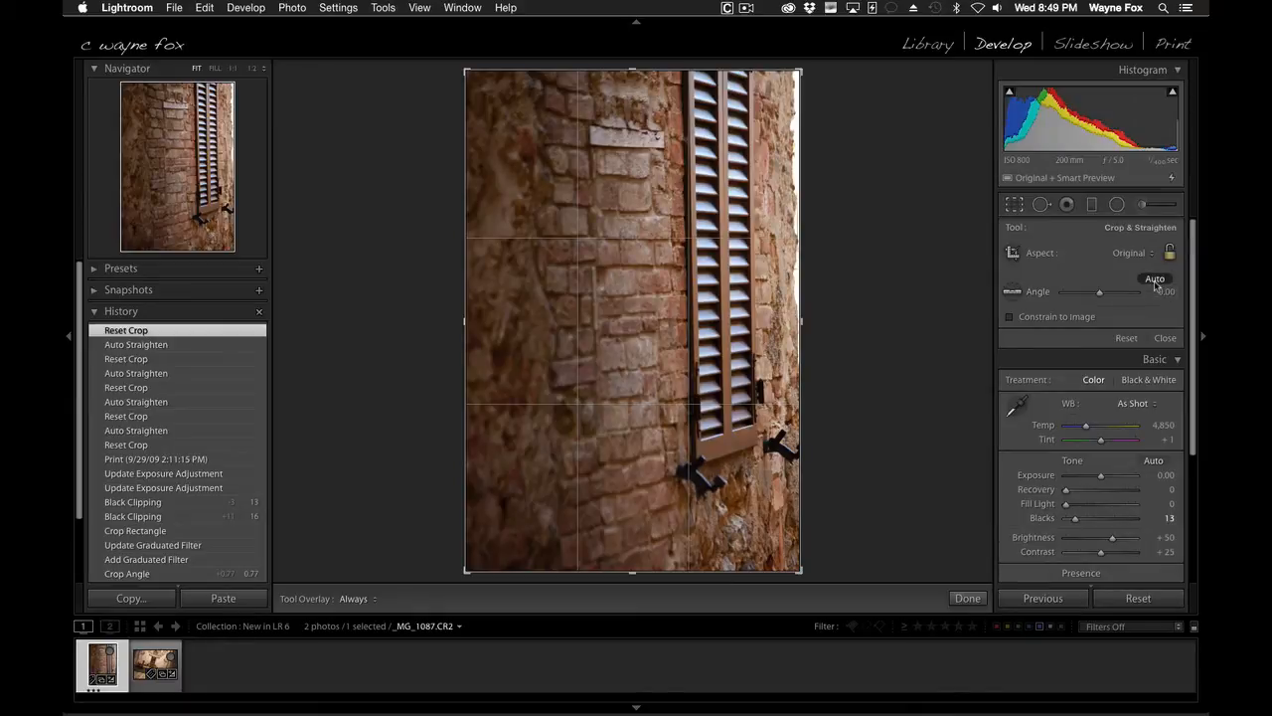
pyautogui.click(1156, 281)
pyautogui.click(156, 664)
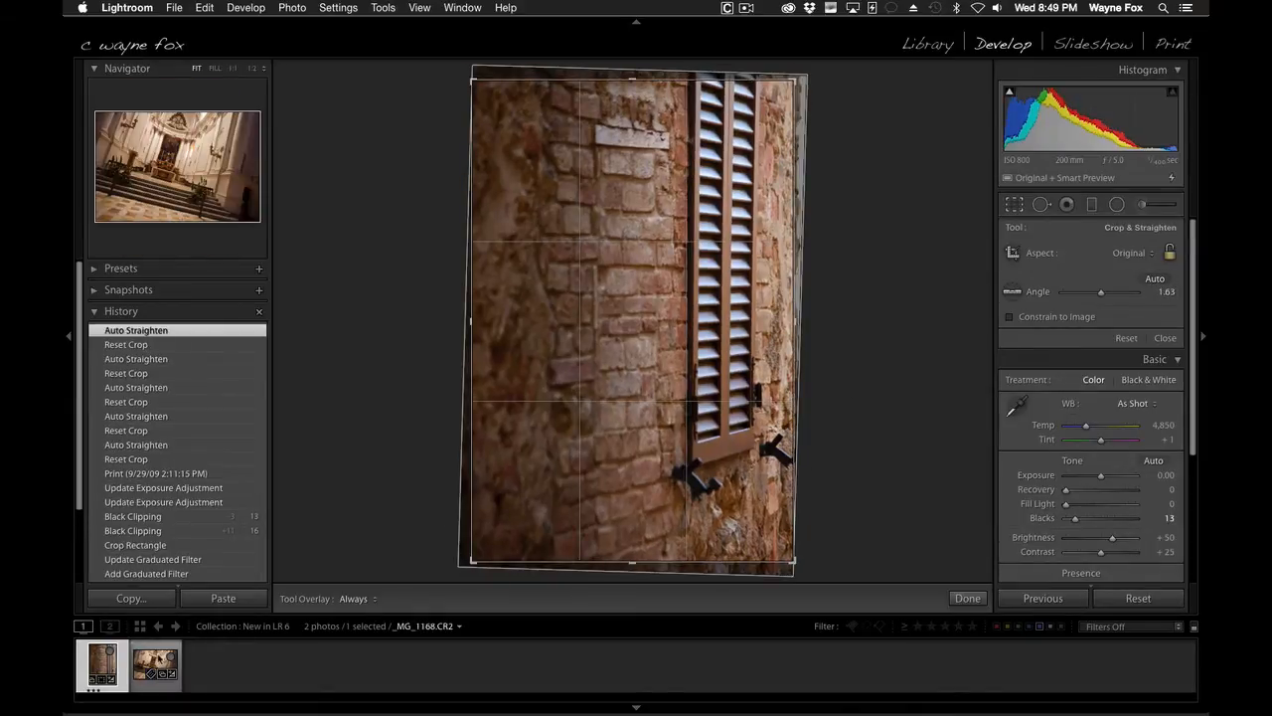
pyautogui.click(1154, 279)
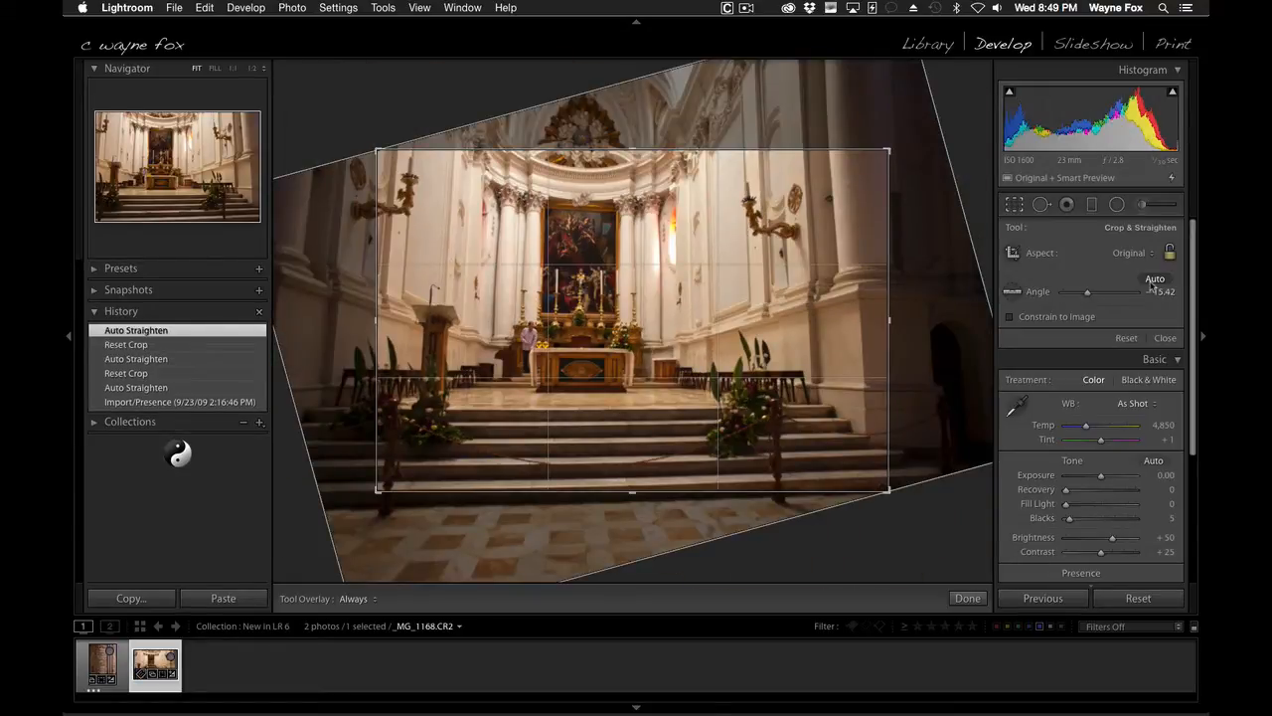
pyautogui.click(1014, 207)
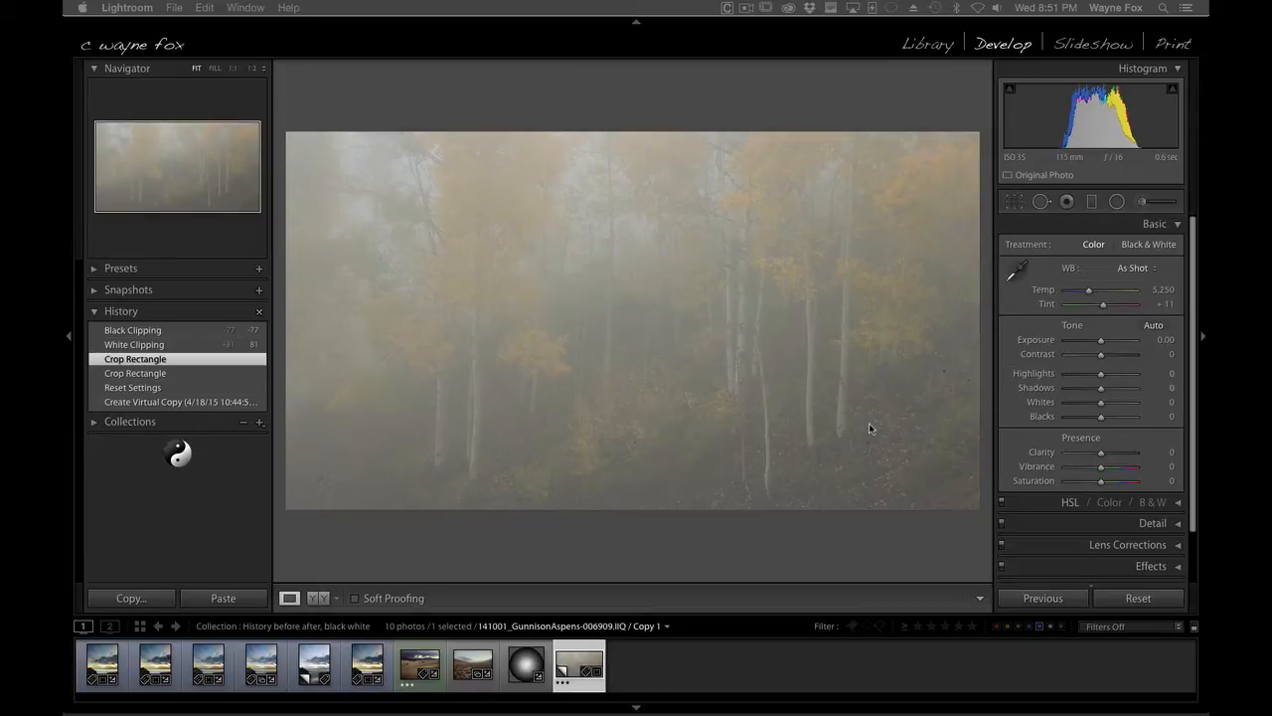
# Step: Set the Whites and Blacks of the foggy aspen photo automatically
pyautogui.keyDown('shift'); pyautogui.click(1042, 407); pyautogui.keyUp('shift')
pyautogui.keyDown('shift'); pyautogui.doubleClick(1042, 407); pyautogui.keyUp('shift')
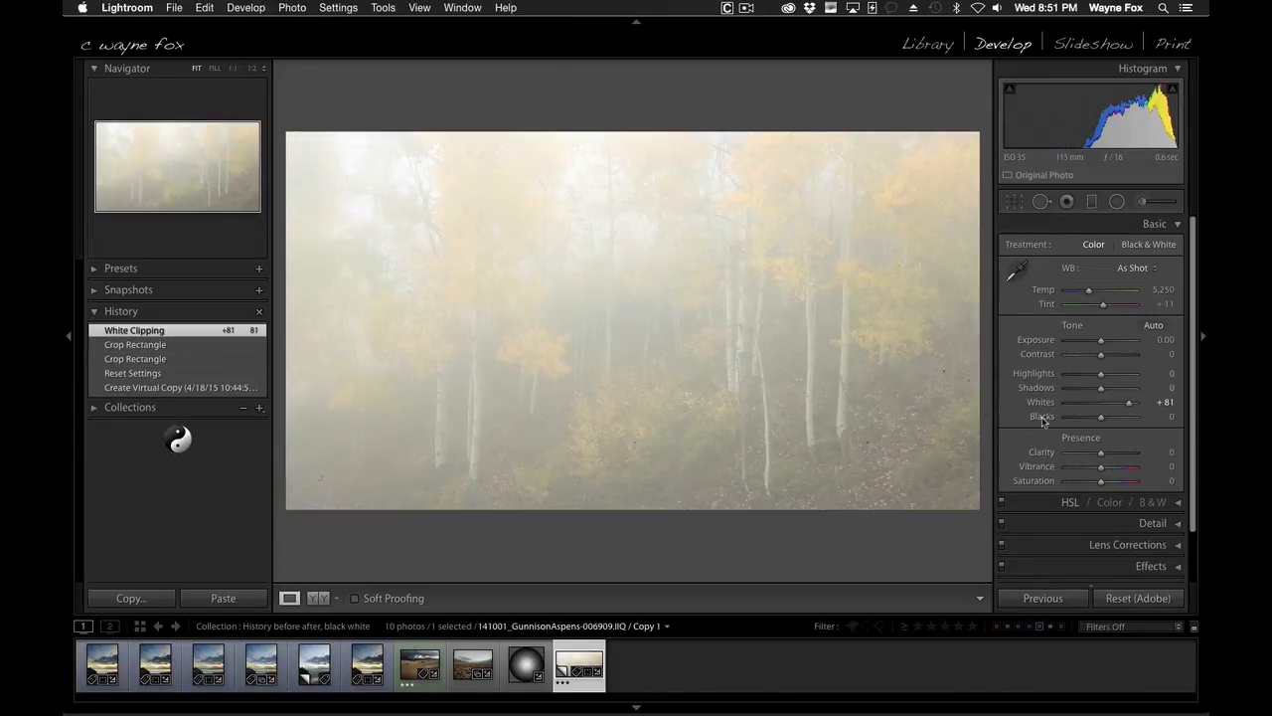
pyautogui.keyDown('shift'); pyautogui.doubleClick(1042, 416); pyautogui.keyUp('shift')
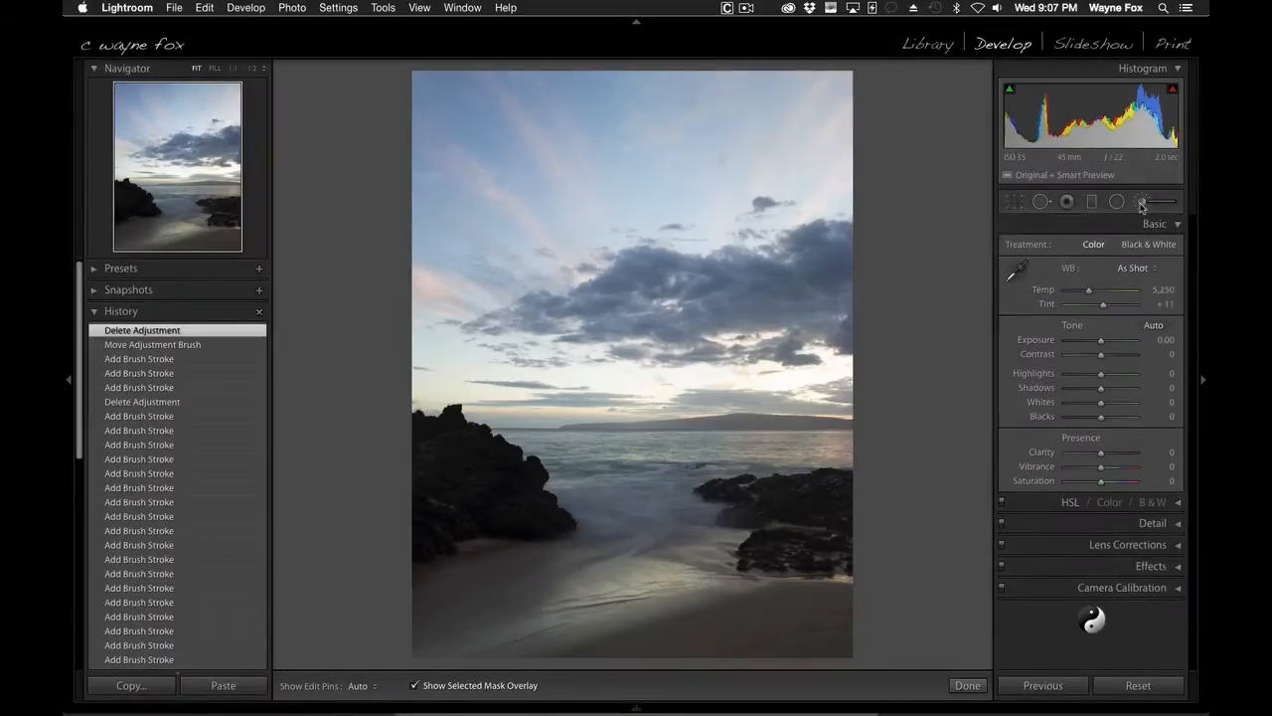
# Step: Paint an Adjustment Brush mask over the beach photo's sky, beginning with a straight stroke across the cloud band
pyautogui.click(1142, 202)
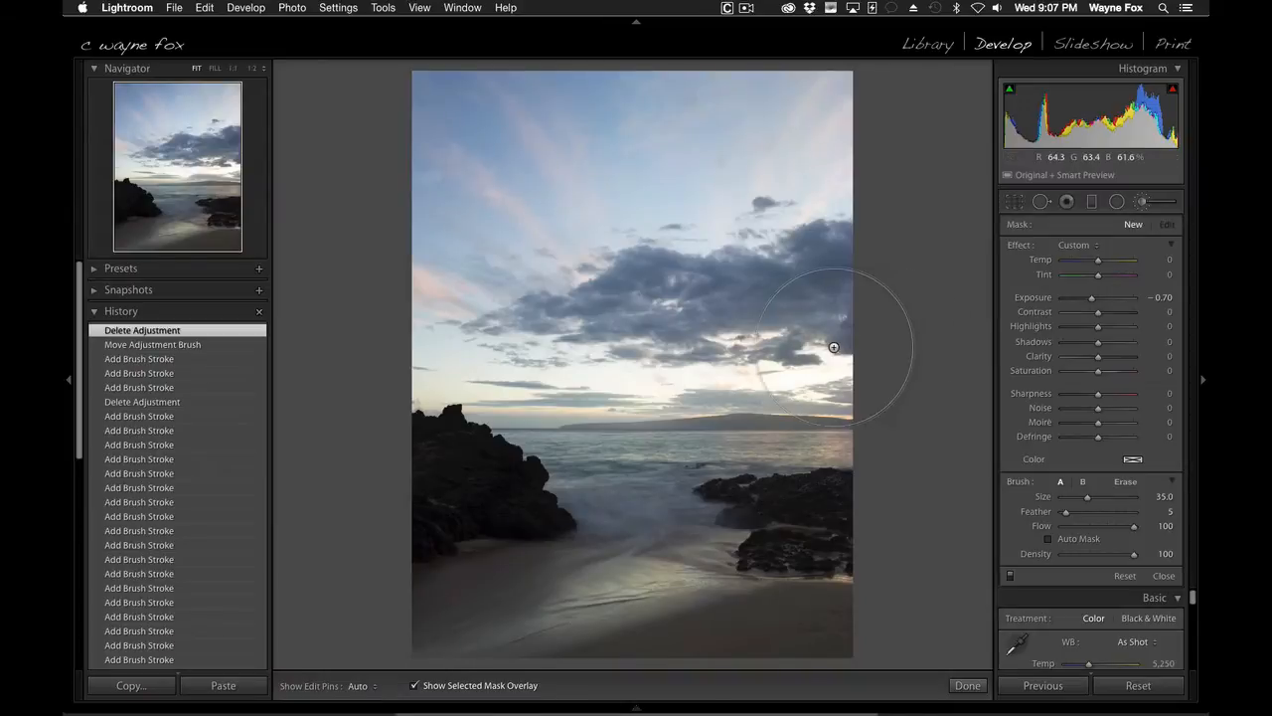
pyautogui.click(844, 341)
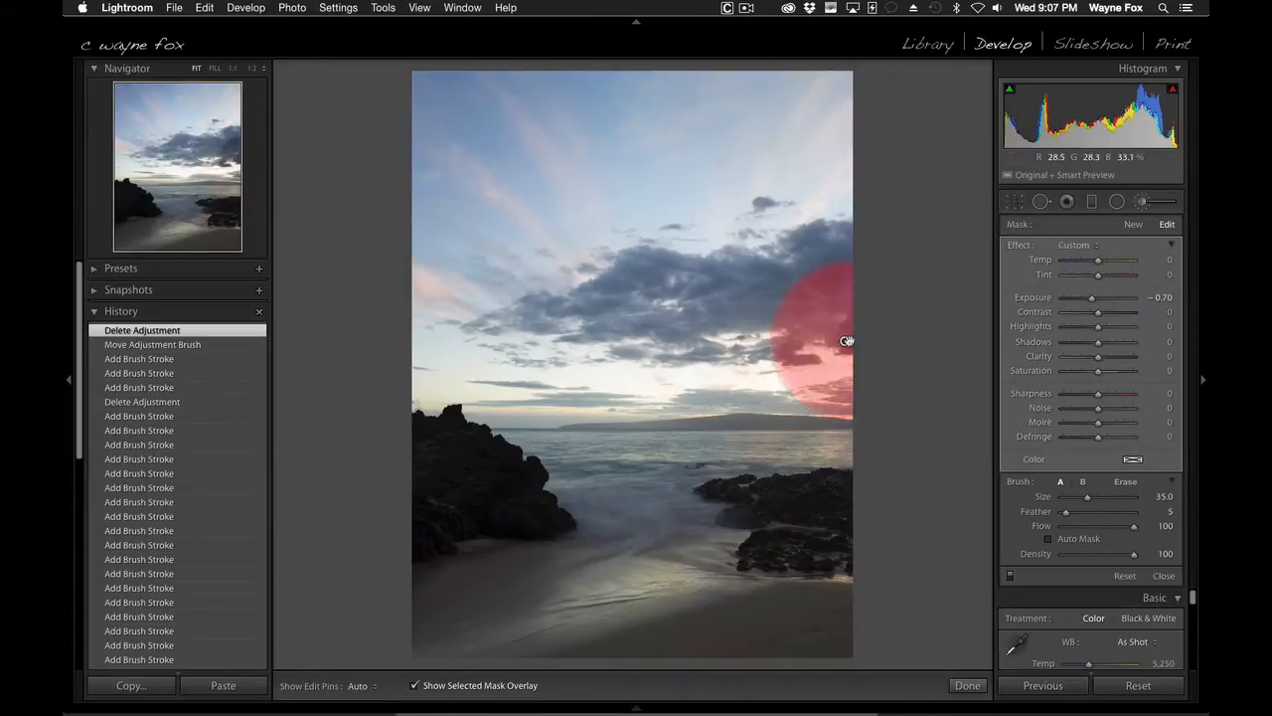
pyautogui.press('alt')
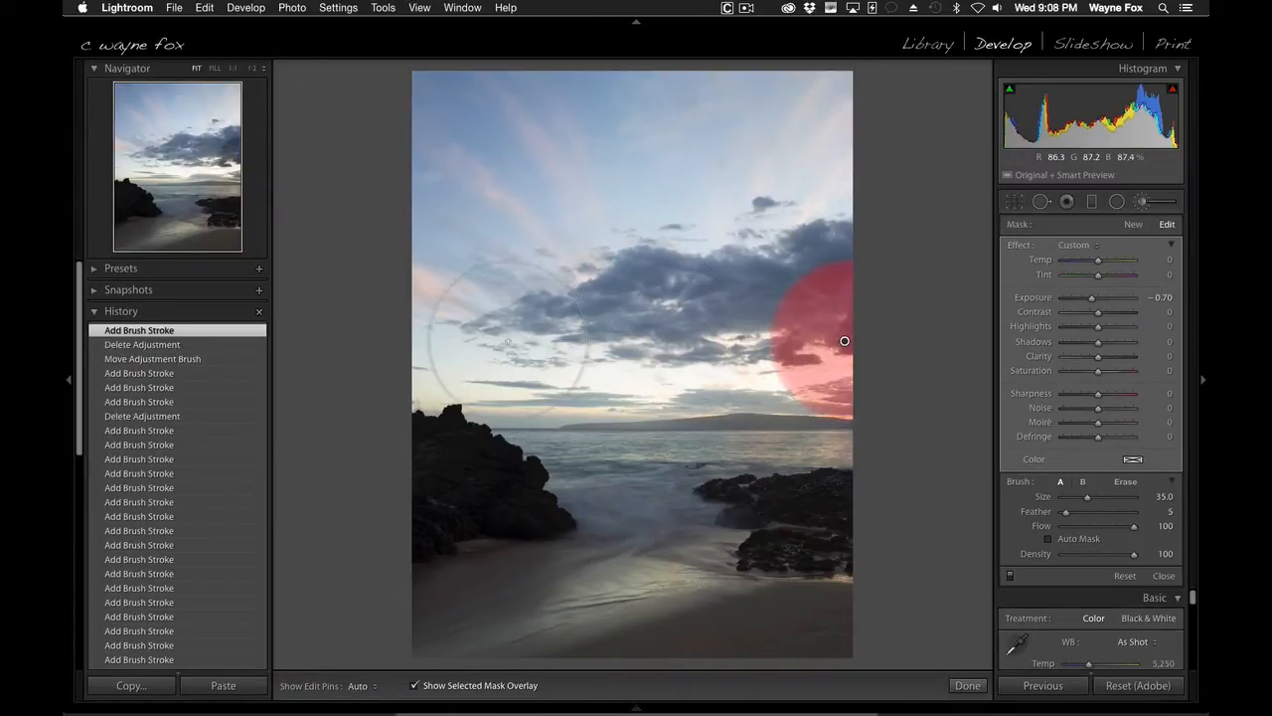
pyautogui.keyDown('shift'); pyautogui.click(509, 340); pyautogui.keyUp('shift')
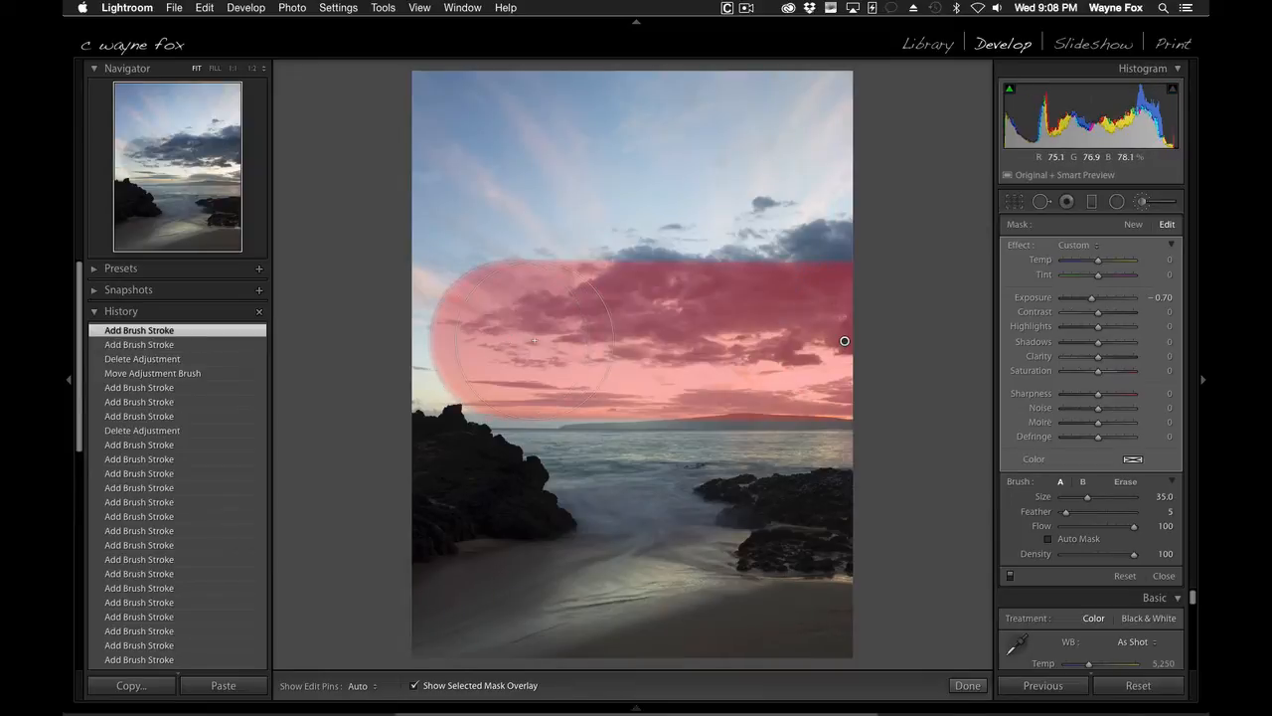
pyautogui.moveTo(491, 314)
pyautogui.mouseDown()
pyautogui.moveTo(527, 333)
pyautogui.moveTo(400, 278)
pyautogui.moveTo(563, 238)
pyautogui.moveTo(752, 215)
pyautogui.moveTo(619, 155)
pyautogui.moveTo(461, 147)
pyautogui.moveTo(448, 129)
pyautogui.moveTo(767, 139)
pyautogui.mouseUp()
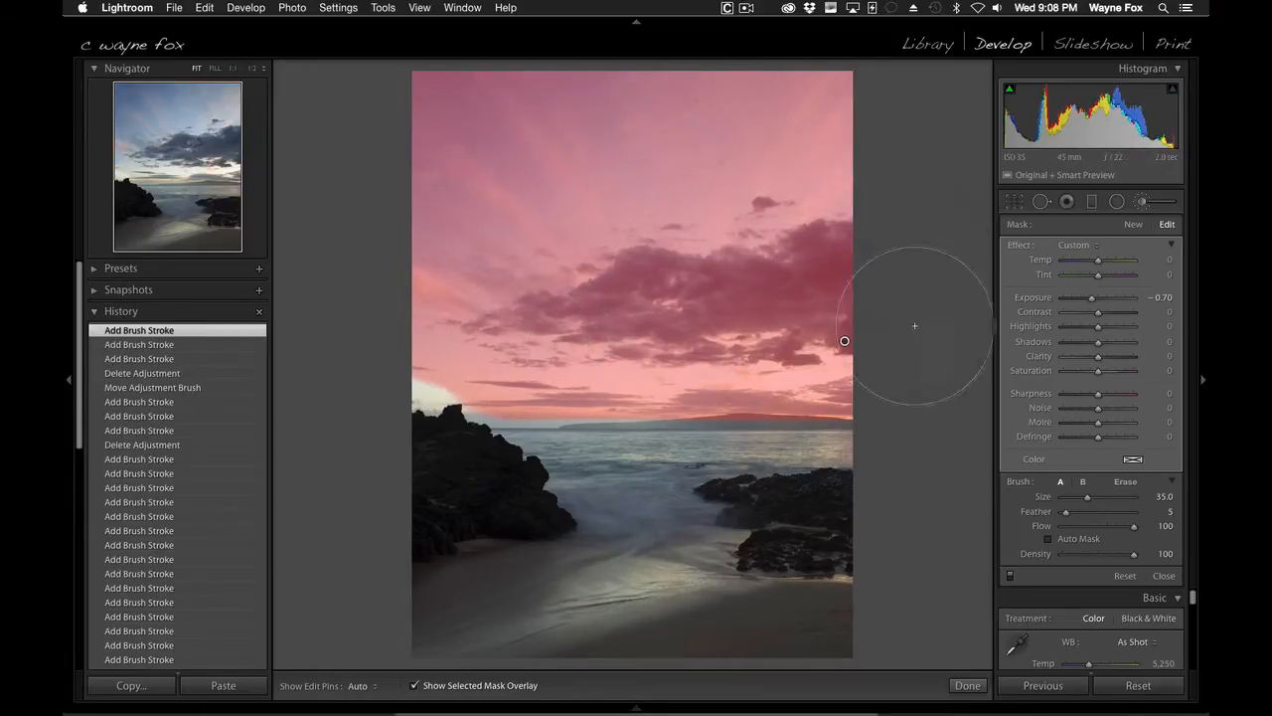
# Step: Hide and show the sky mask overlay again, and slightly shift the brush adjustment by its pin
pyautogui.press('o')
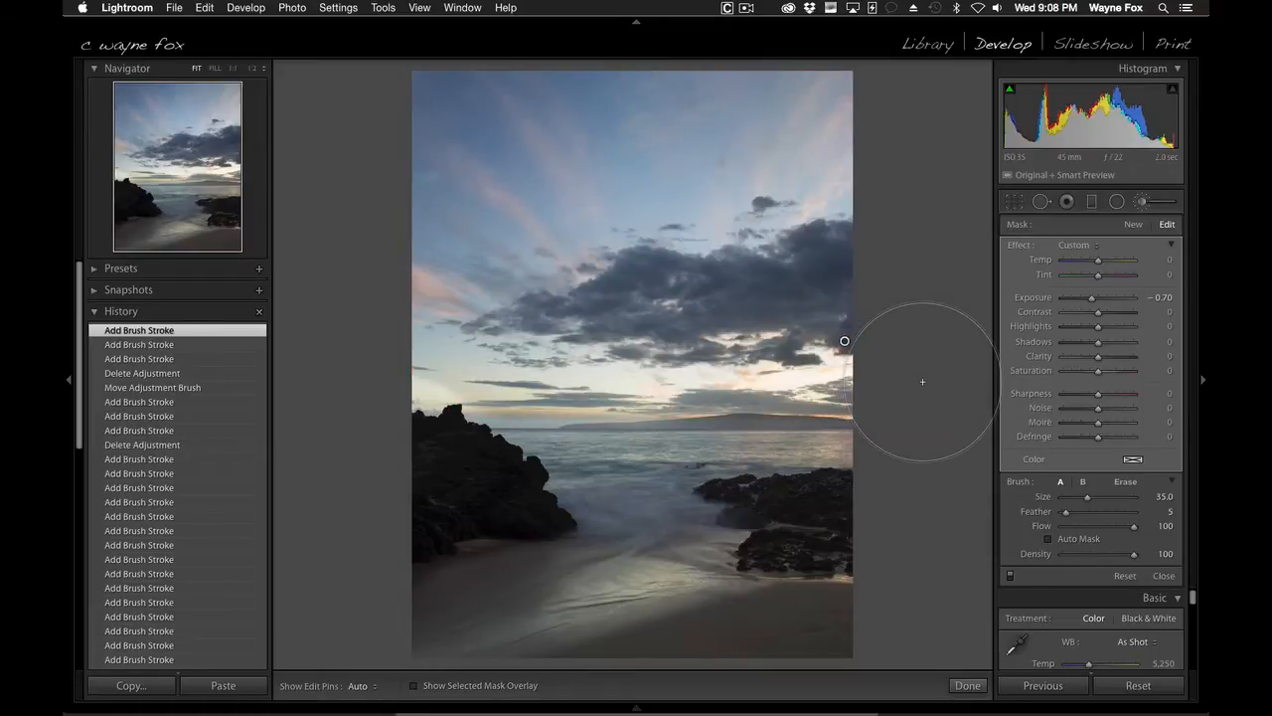
pyautogui.press('o')
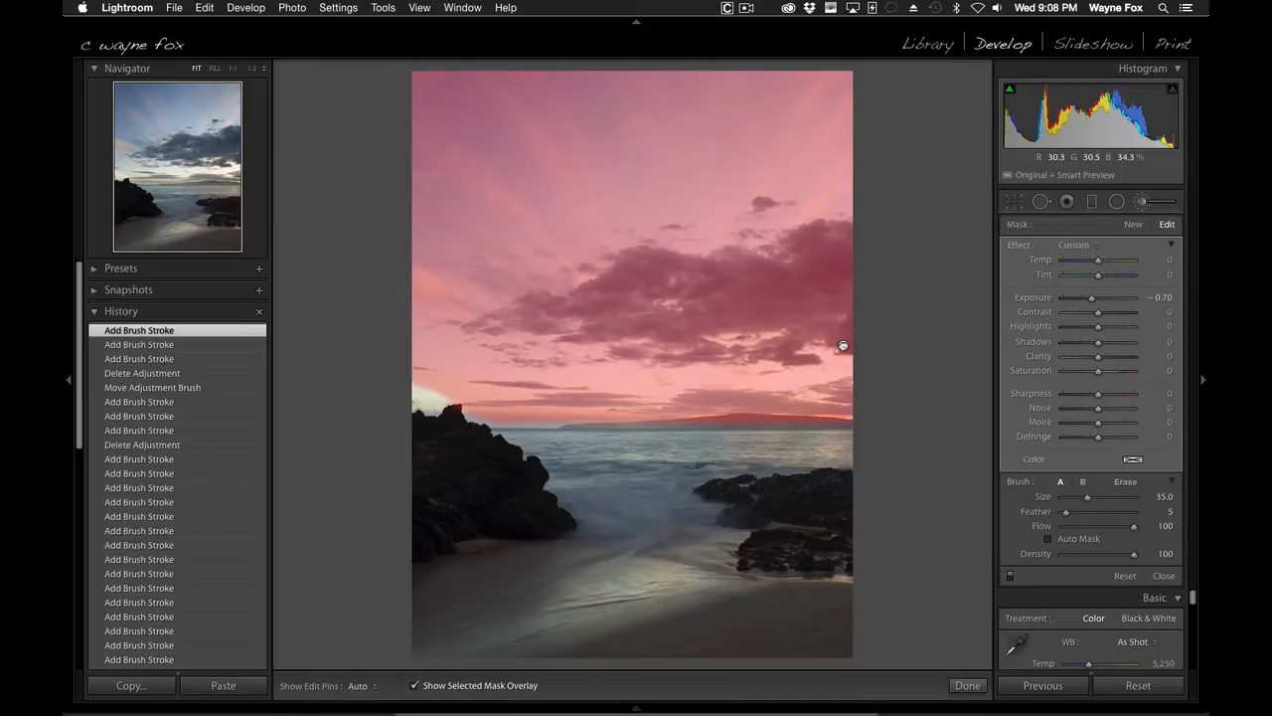
pyautogui.moveTo(843, 348); pyautogui.dragTo(845, 348)
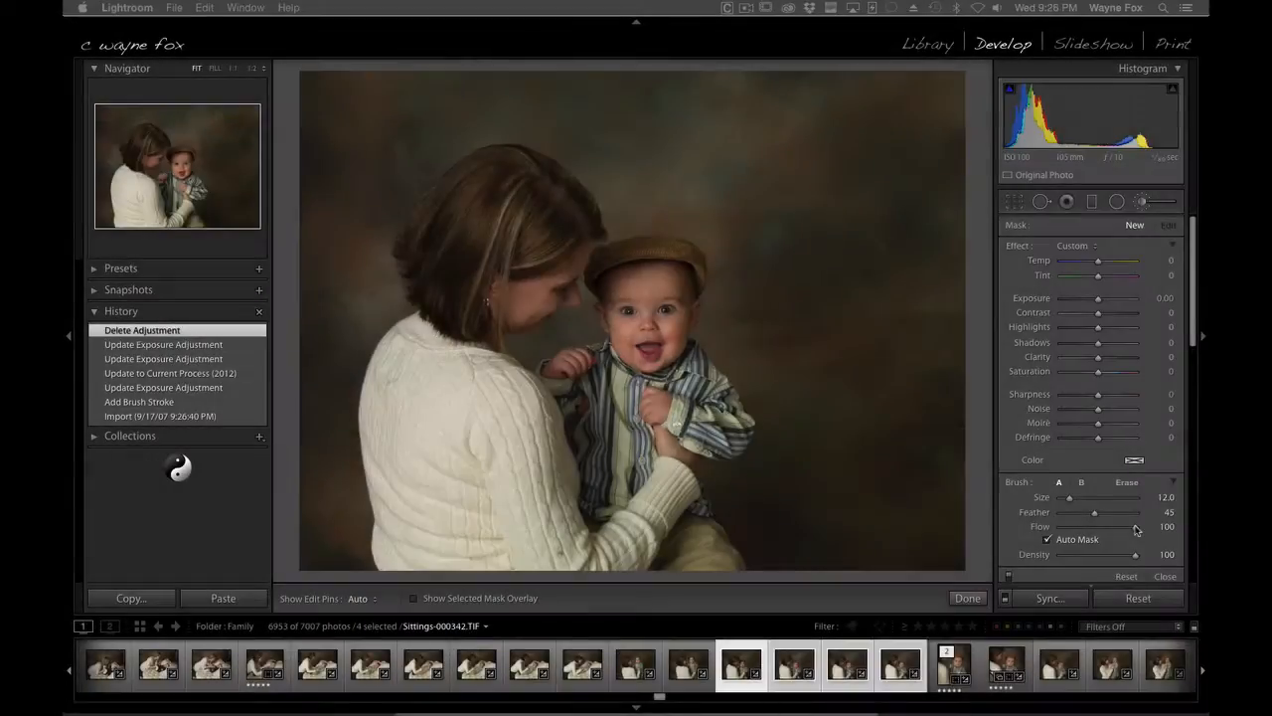
# Step: Brush over the baby's face with Exposure 0.22 and synchronize the adjustment to the other selected portraits
pyautogui.click(1145, 202)
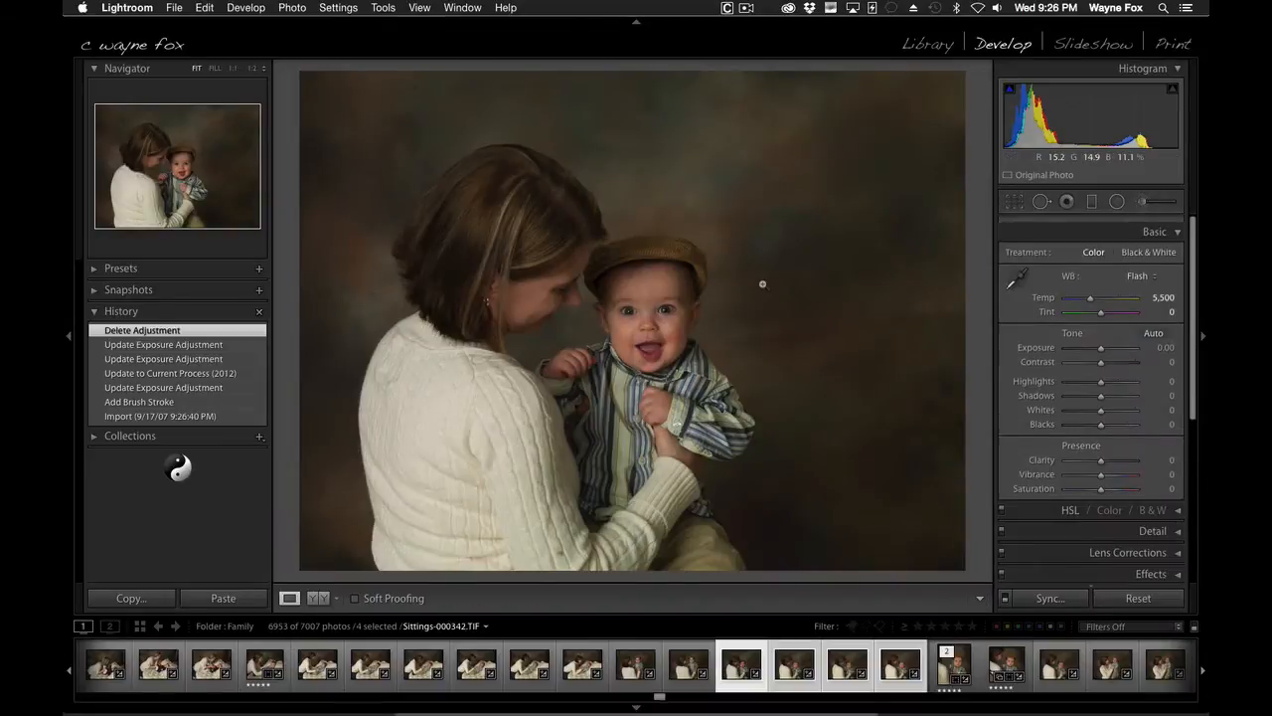
pyautogui.click(1144, 202)
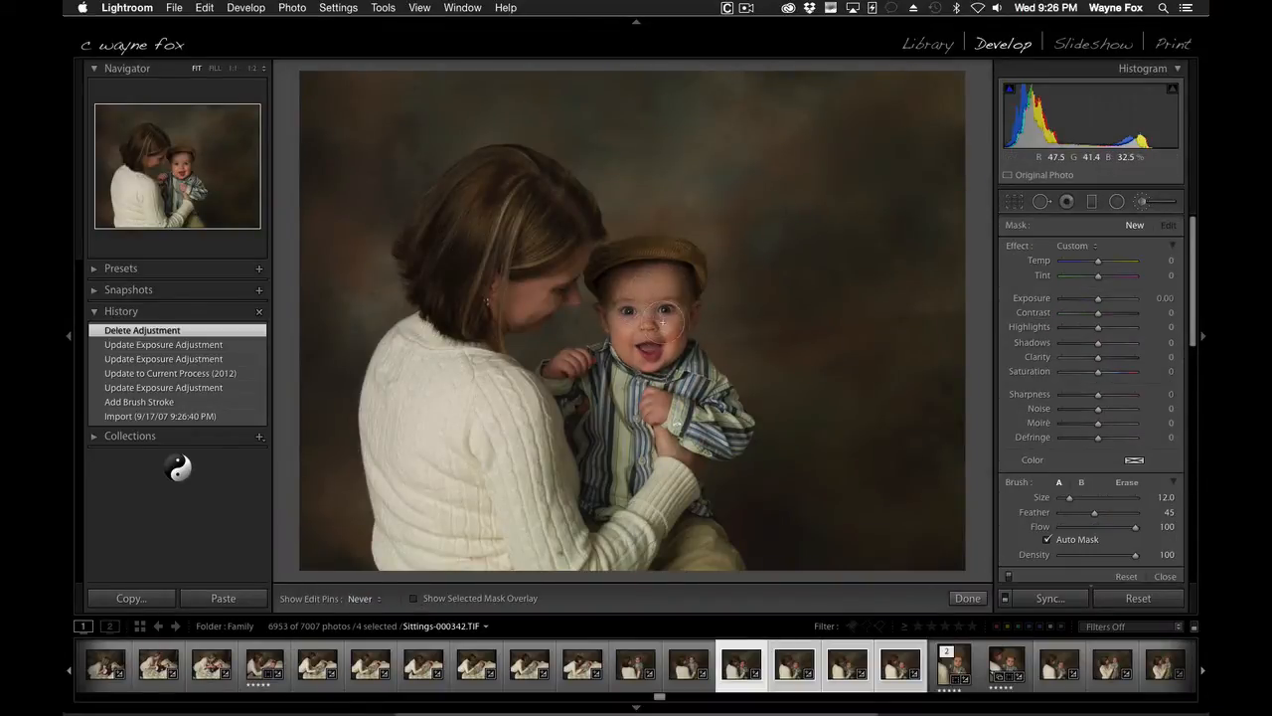
pyautogui.click(760, 307)
pyautogui.moveTo(1097, 299); pyautogui.dragTo(1100, 300)
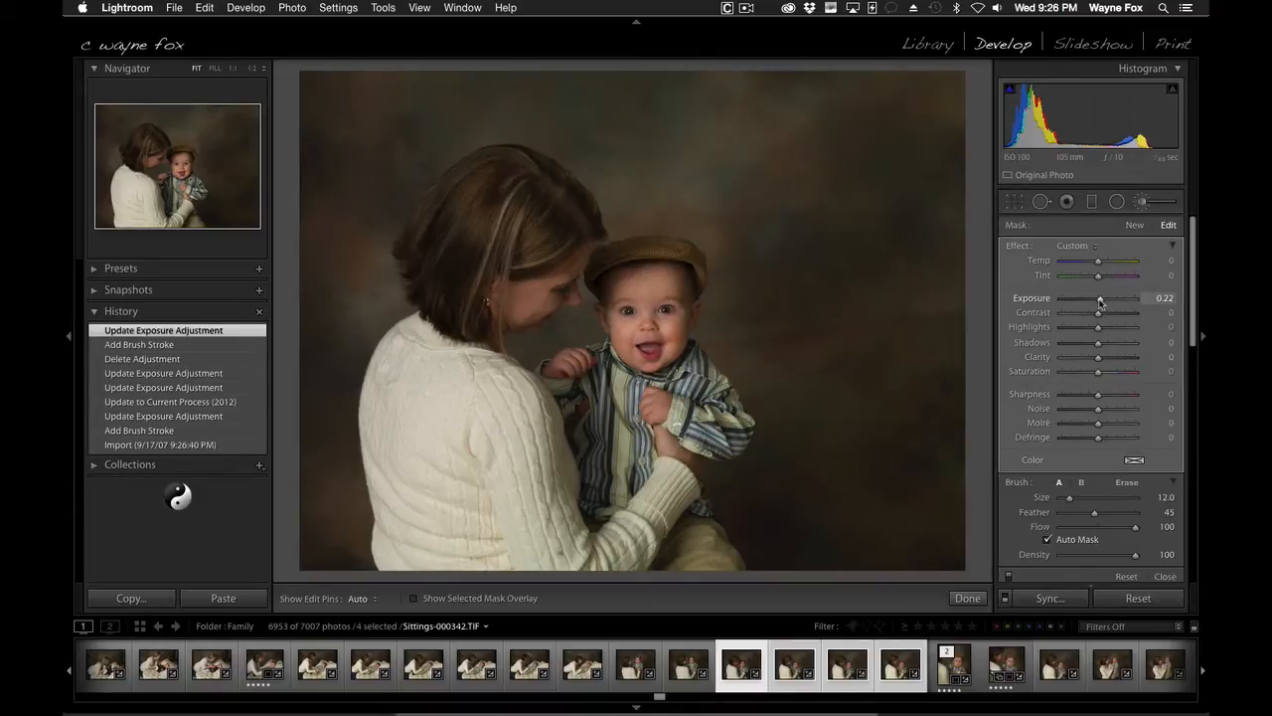
pyautogui.click(1050, 599)
pyautogui.click(843, 316)
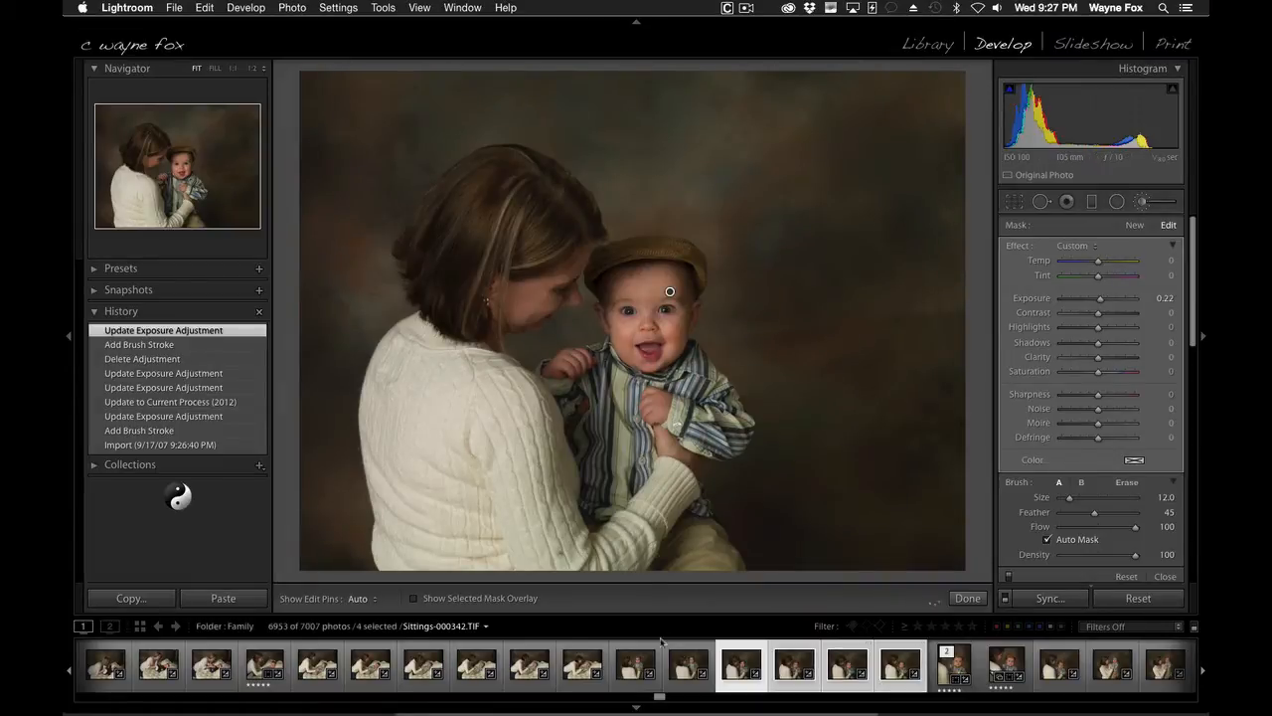
# Step: Move the synchronized brush adjustment onto the baby's face in Sittings-000343.TIF and show its mask overlay
pyautogui.press('Right')
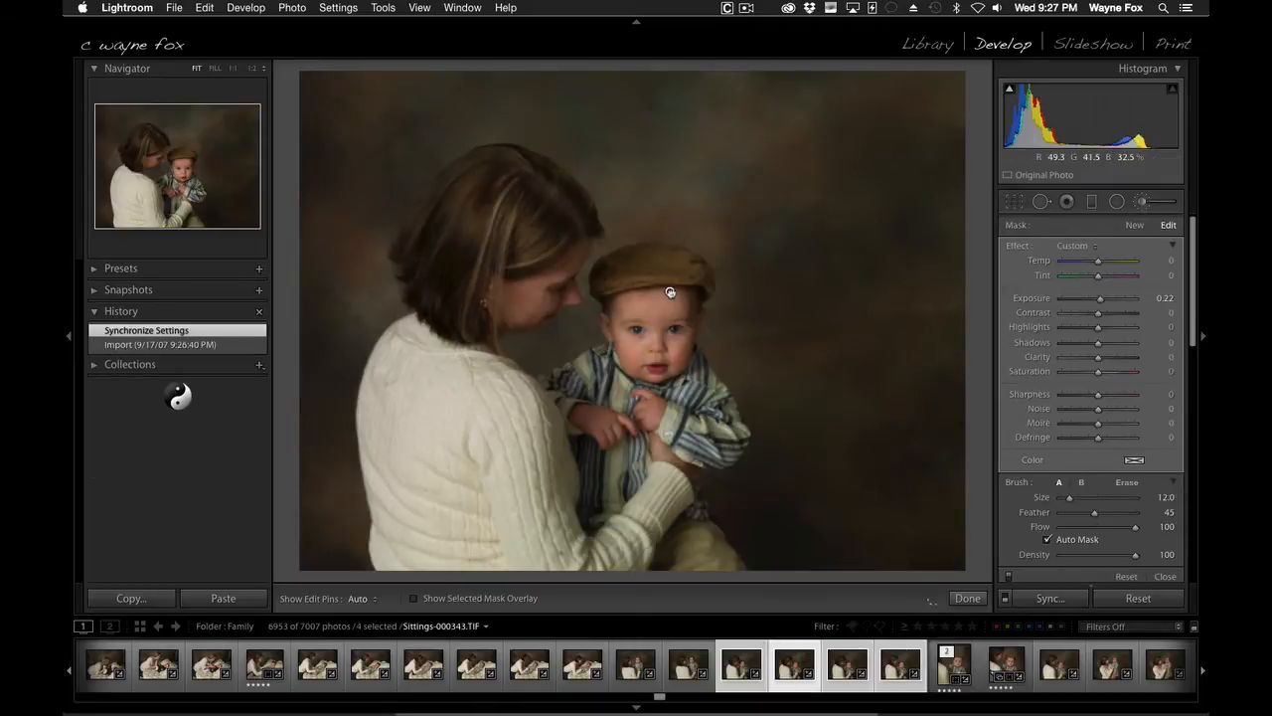
pyautogui.moveTo(673, 292); pyautogui.dragTo(668, 300)
pyautogui.press('o')
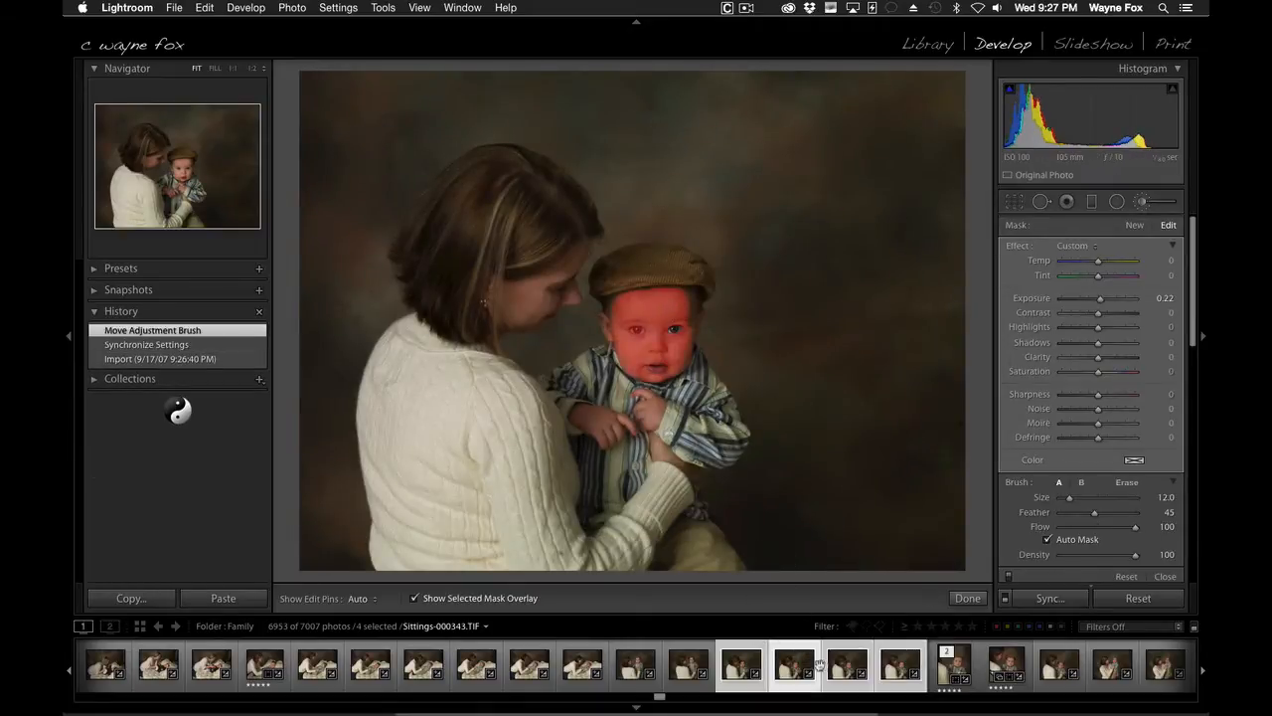
# Step: Move the synchronized brush adjustment onto the baby's face in Sittings-000344.TIF and hide the mask overlay
pyautogui.press('Right')
pyautogui.moveTo(672, 303); pyautogui.dragTo(671, 292)
pyautogui.press('Right')
pyautogui.press('o')
# Step: Review the brush adjustment on the first three of the selected portraits
pyautogui.click(848, 674)
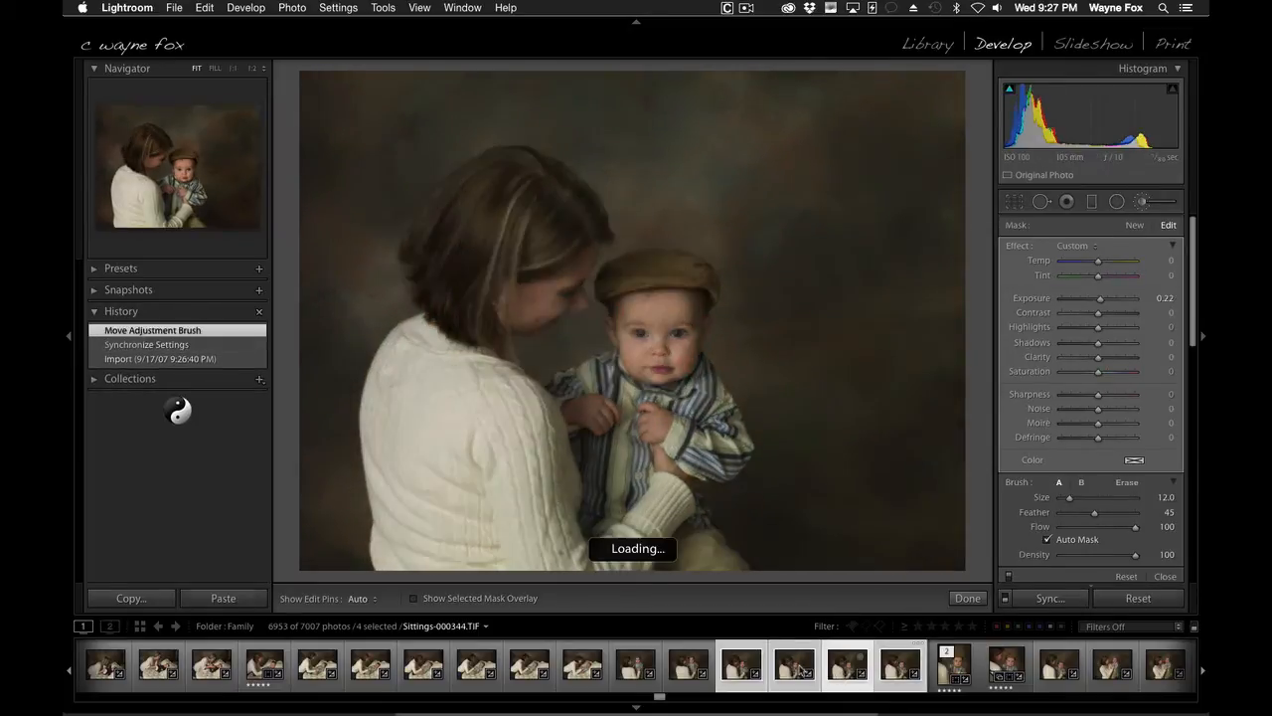
pyautogui.click(796, 671)
pyautogui.click(747, 667)
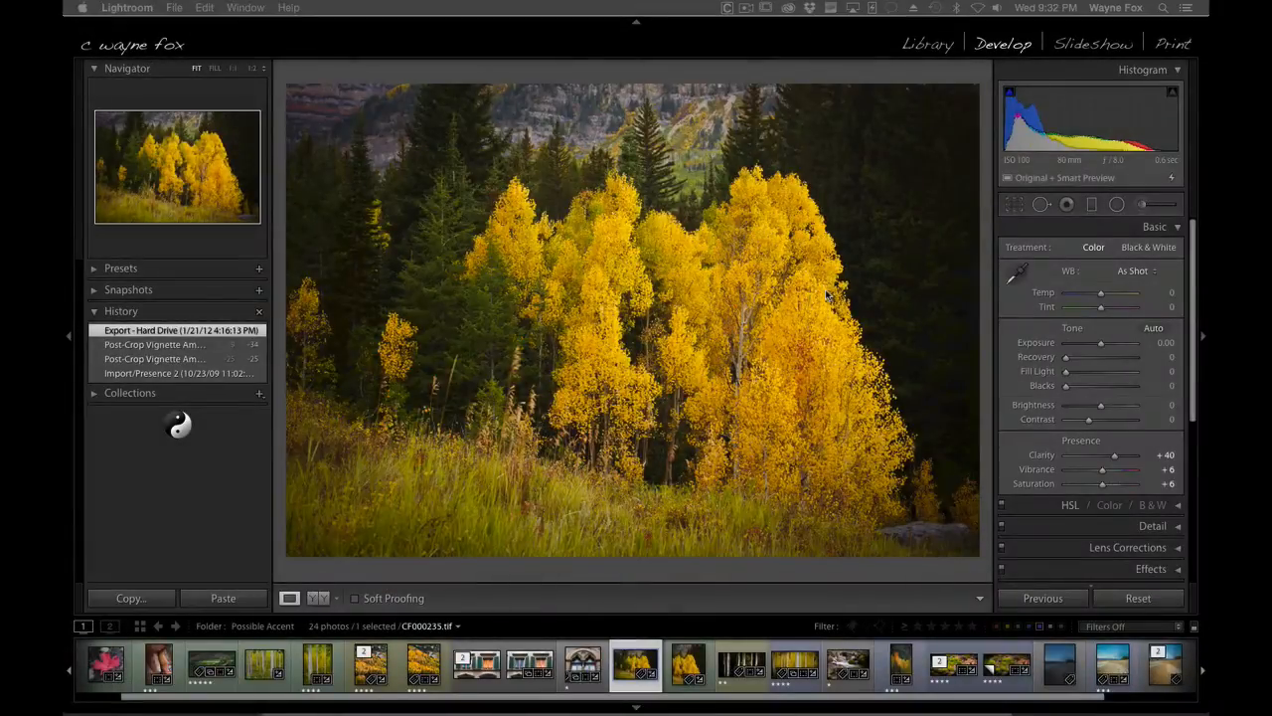
# Step: Activate the Red Eye Correction tool in Pet Eye mode on the yellow aspens photo
pyautogui.click(1067, 205)
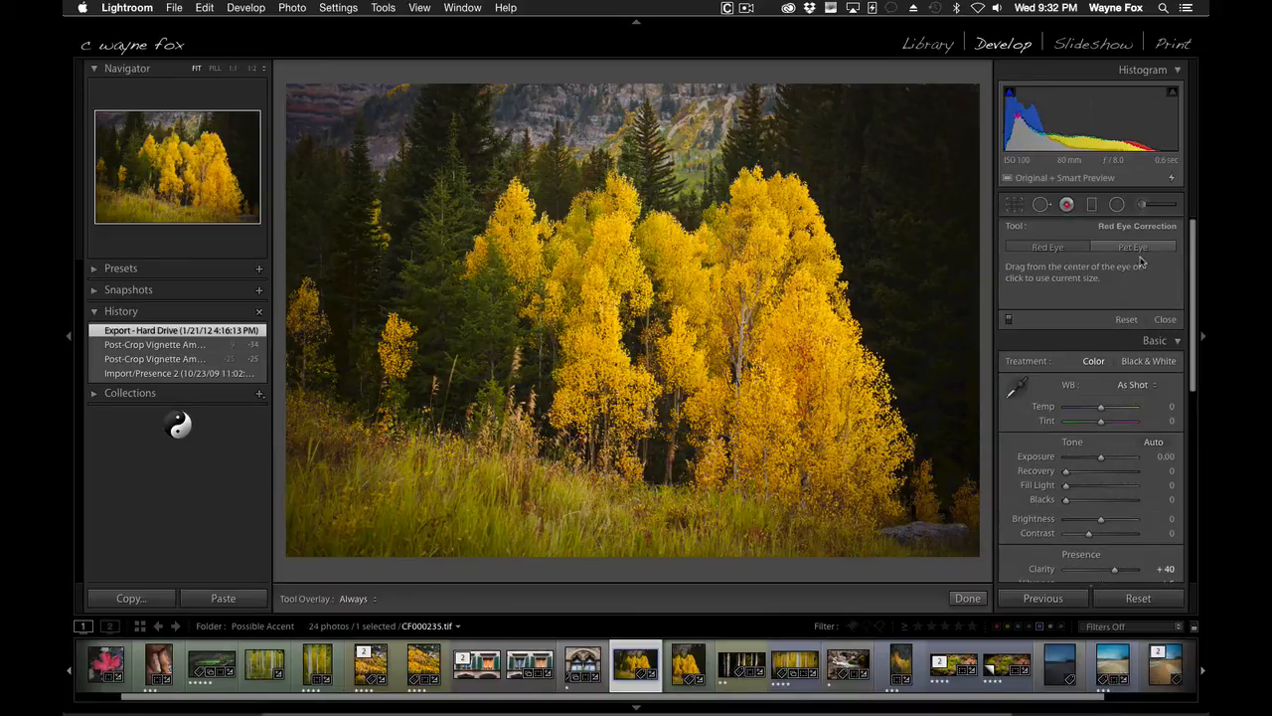
pyautogui.click(1134, 251)
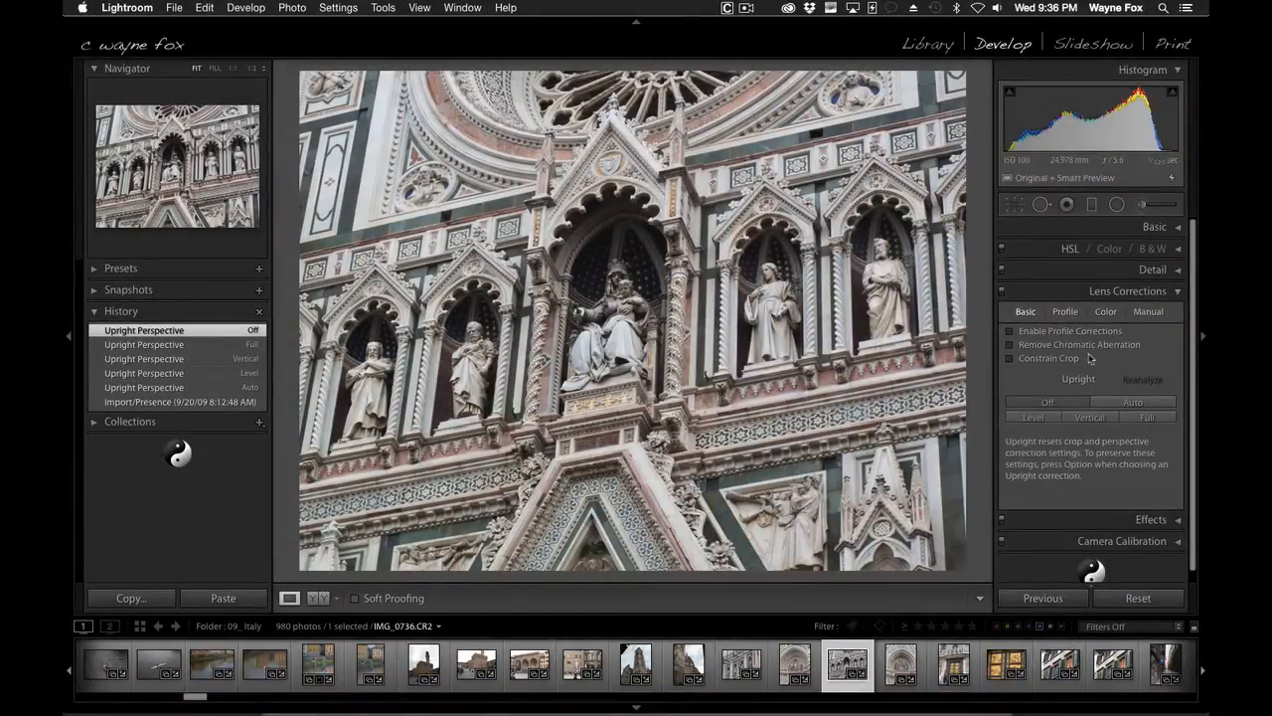
# Step: Cycle the cathedral facade's Upright perspective correction through Auto, Level, Vertical, Full and Off to compare the modes
pyautogui.hotkey('ctrl', 'Tab')
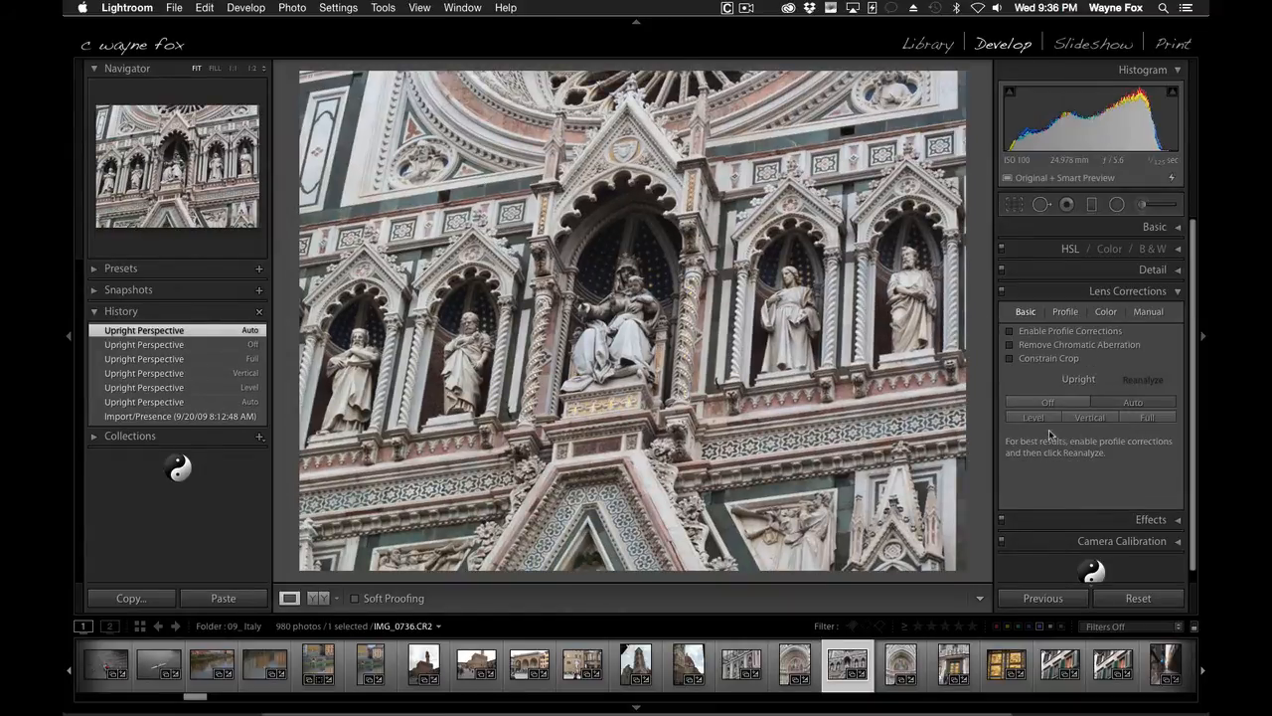
pyautogui.hotkey('ctrl', 'Tab')
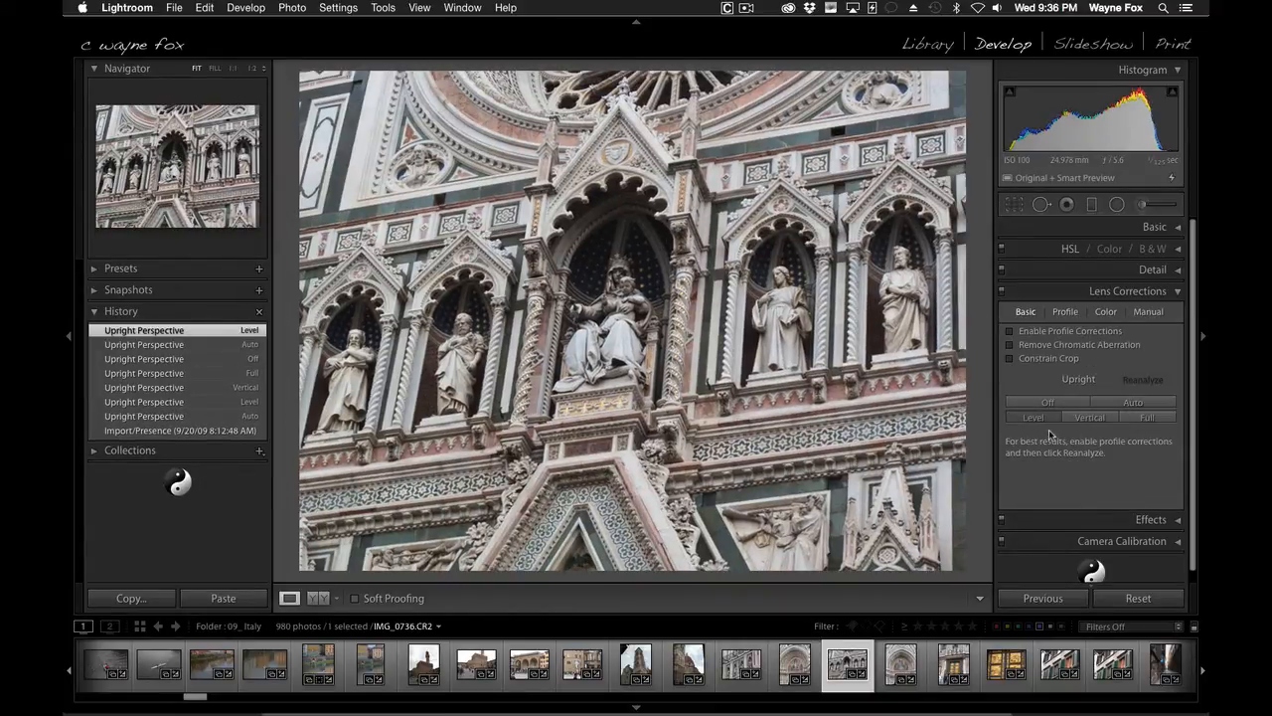
pyautogui.hotkey('ctrl', 'Tab')
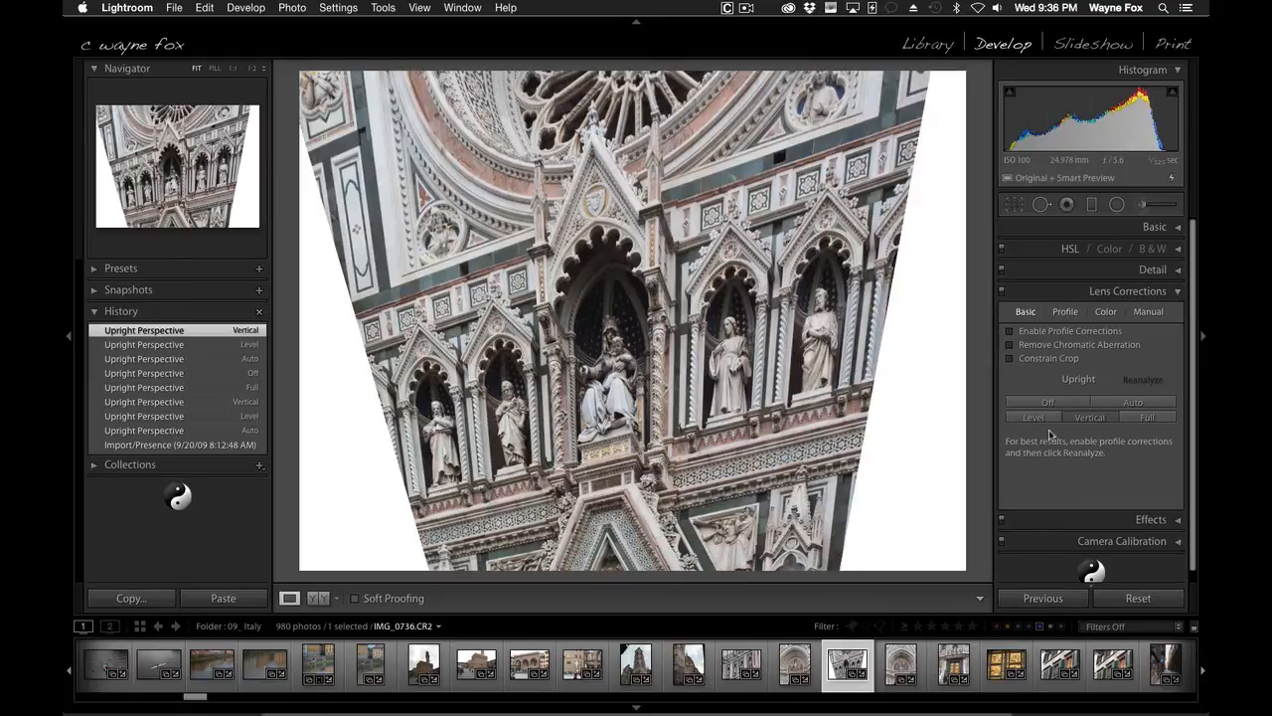
pyautogui.hotkey('ctrl', 'Tab')
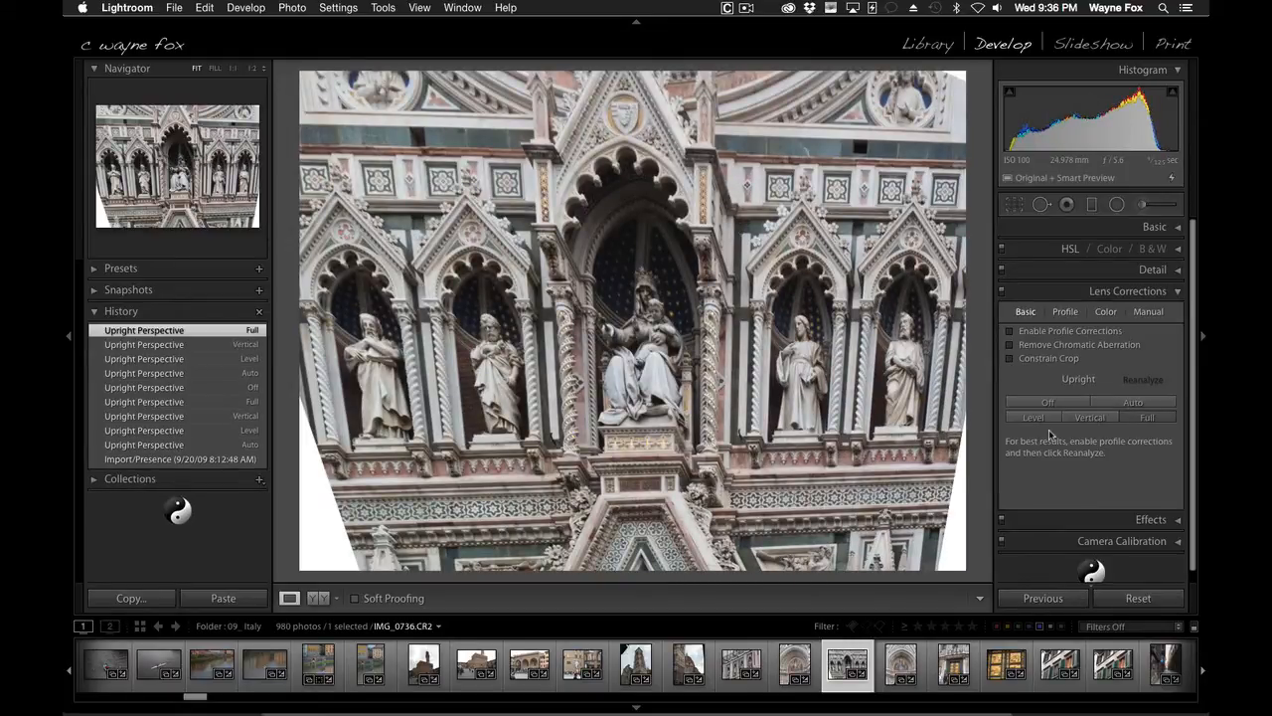
pyautogui.hotkey('ctrl', 'Tab')
pyautogui.hotkey('ctrl', 'Tab')
pyautogui.hotkey('ctrl', 'Tab')
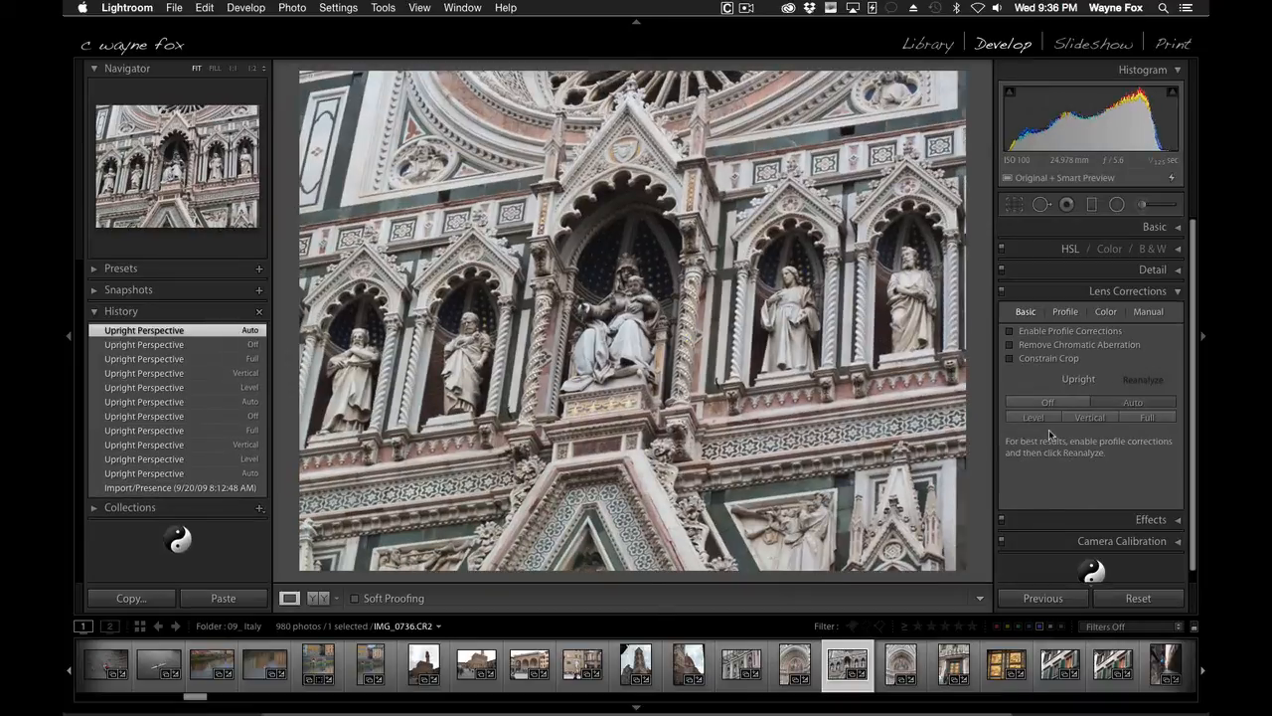
pyautogui.hotkey('ctrl', 'Tab')
pyautogui.hotkey('ctrl', 'Tab')
pyautogui.hotkey('ctrl', 'Tab')
pyautogui.hotkey('ctrl', 'Tab')
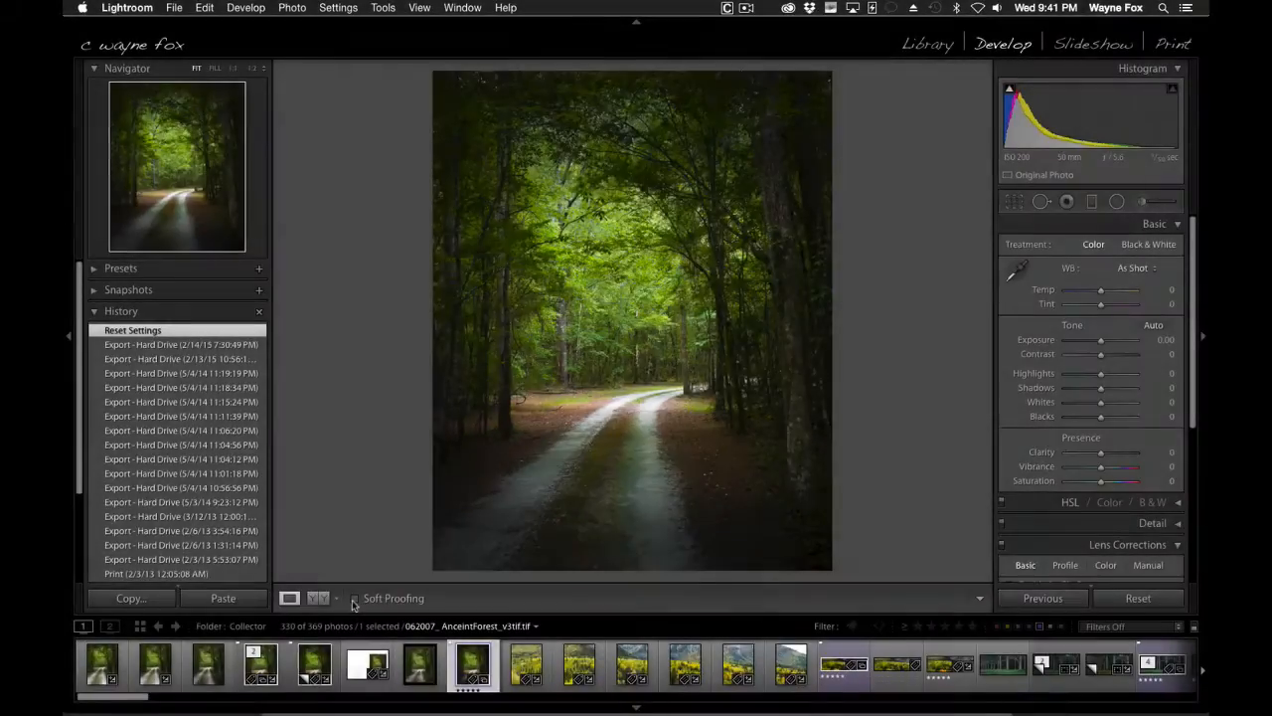
# Step: Turn on Soft Proofing for the forest road photo
pyautogui.click(355, 598)
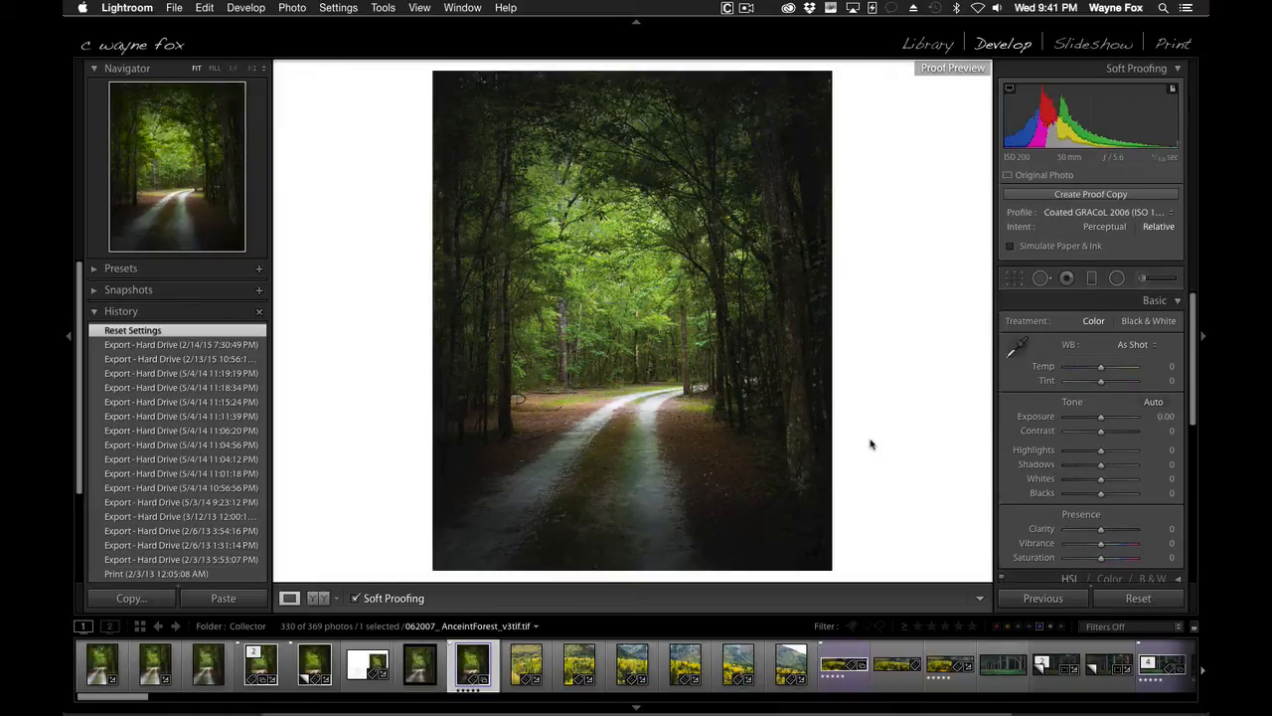
# Step: Add the Coated FOGRA39 and Coated FOGRA27 (ISO 12647-2:2004) profiles to the list of available soft proofing profiles
pyautogui.click(1173, 213)
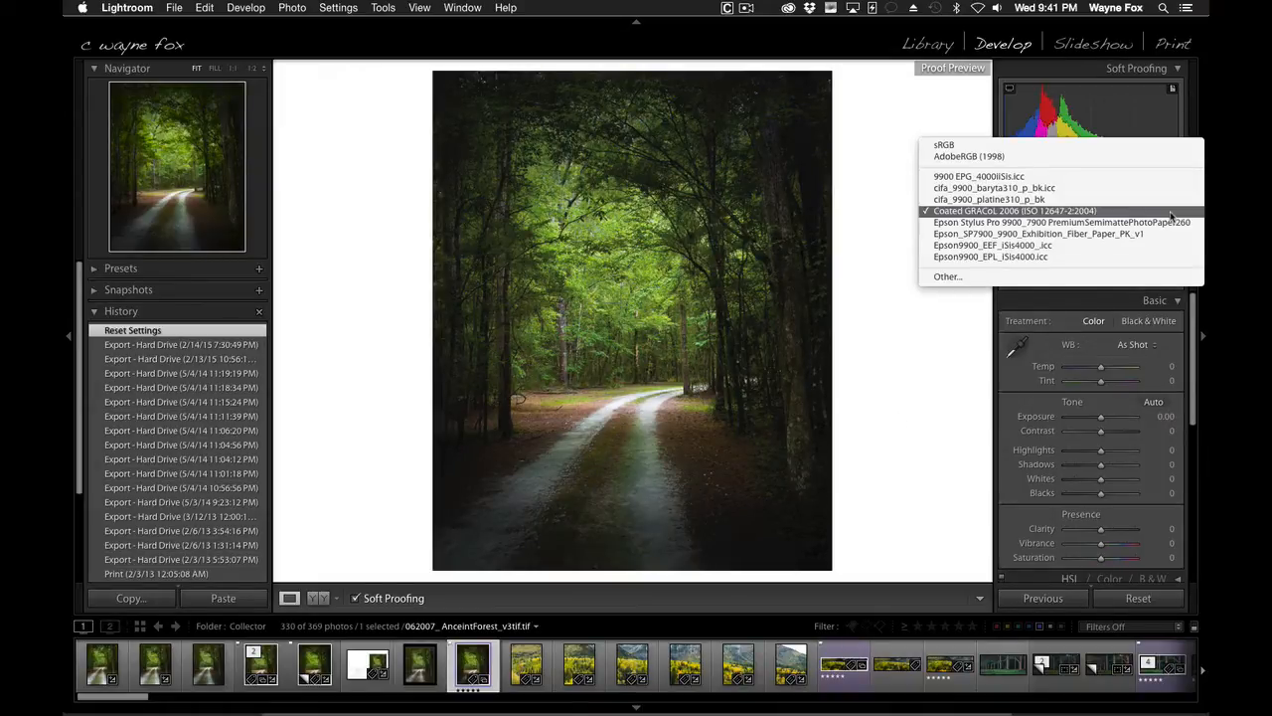
pyautogui.click(1138, 277)
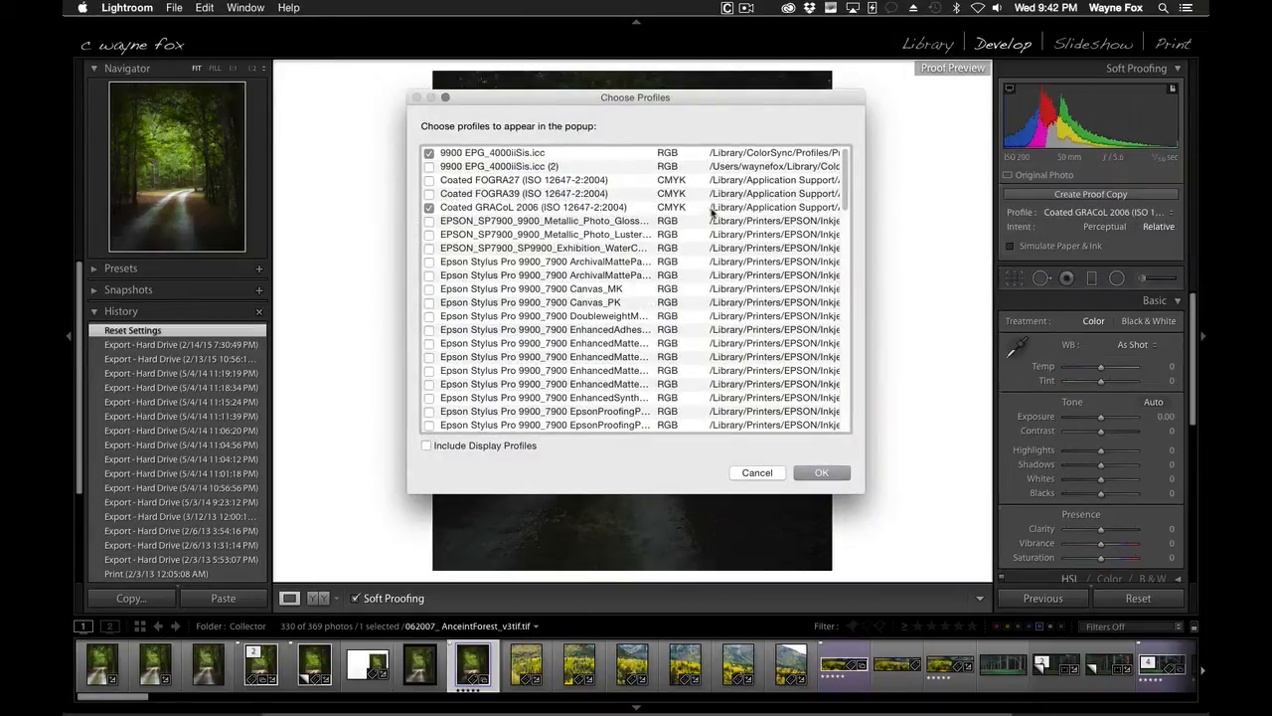
pyautogui.click(429, 193)
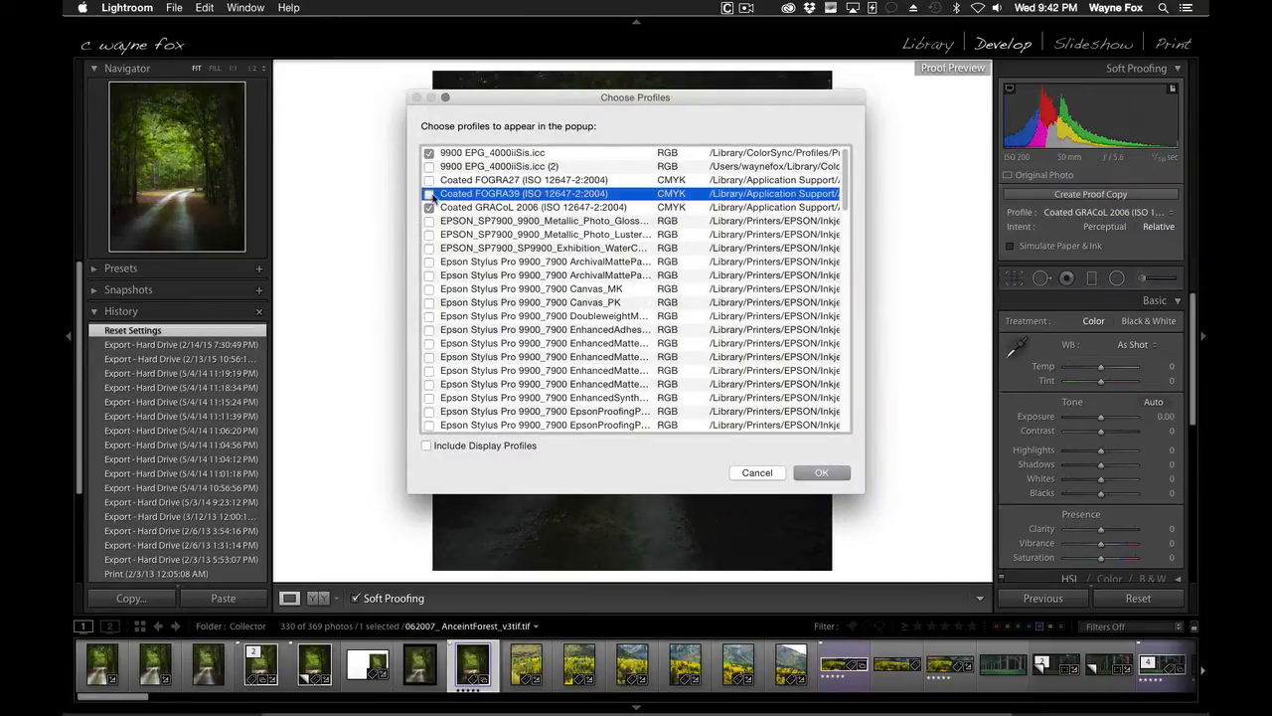
pyautogui.click(430, 180)
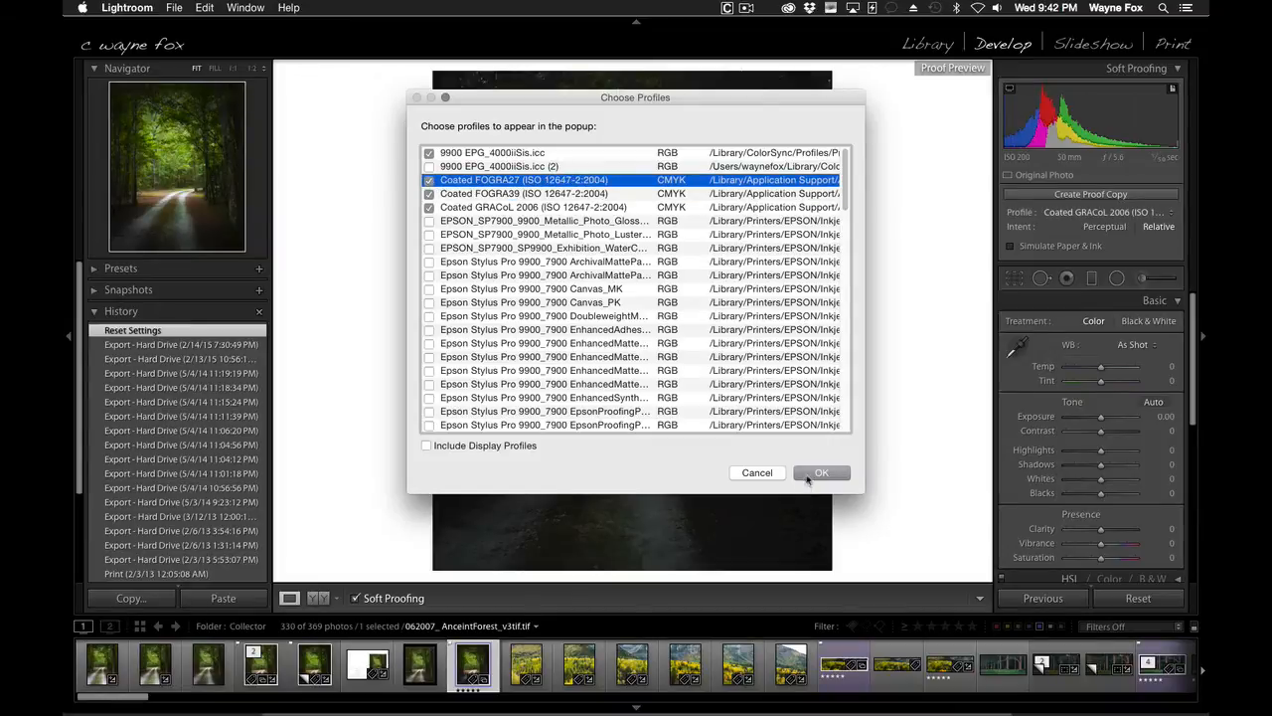
pyautogui.click(809, 474)
# Step: Switch the forest road photo's proof profile to Coated FOGRA39 (ISO 12647-2:2004) and try the neighbouring profile choice
pyautogui.click(1167, 212)
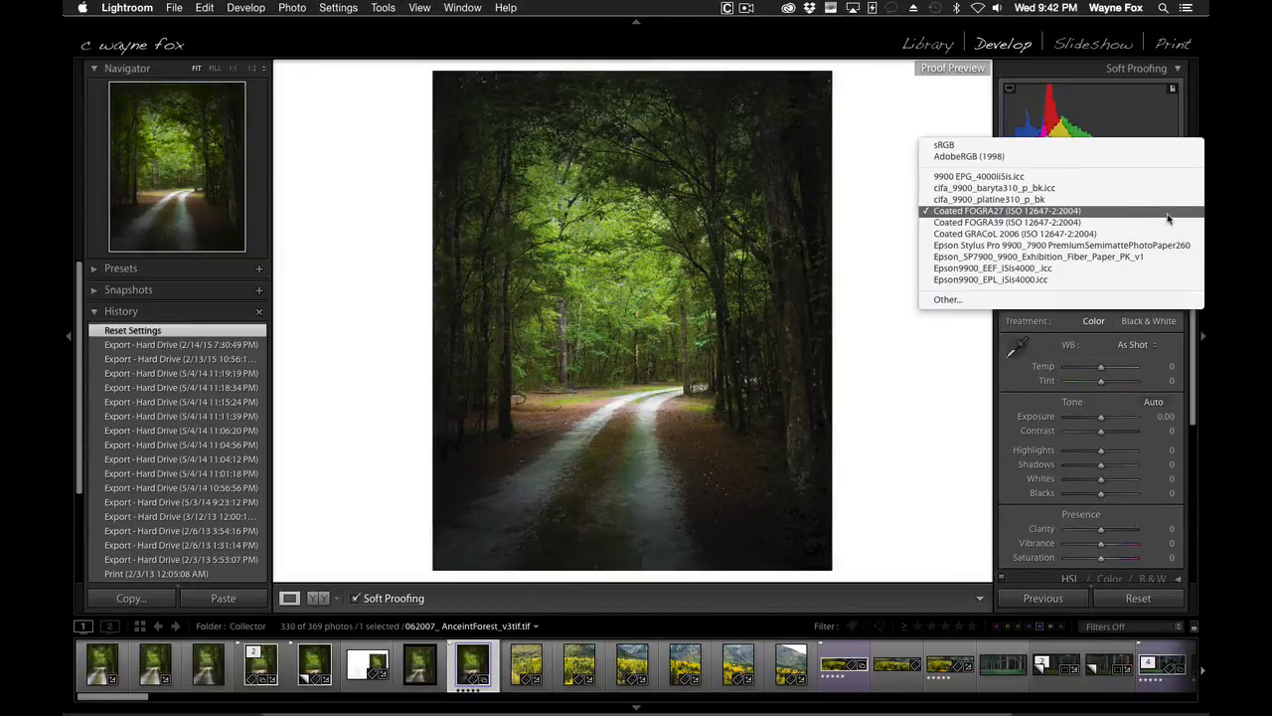
pyautogui.click(1103, 223)
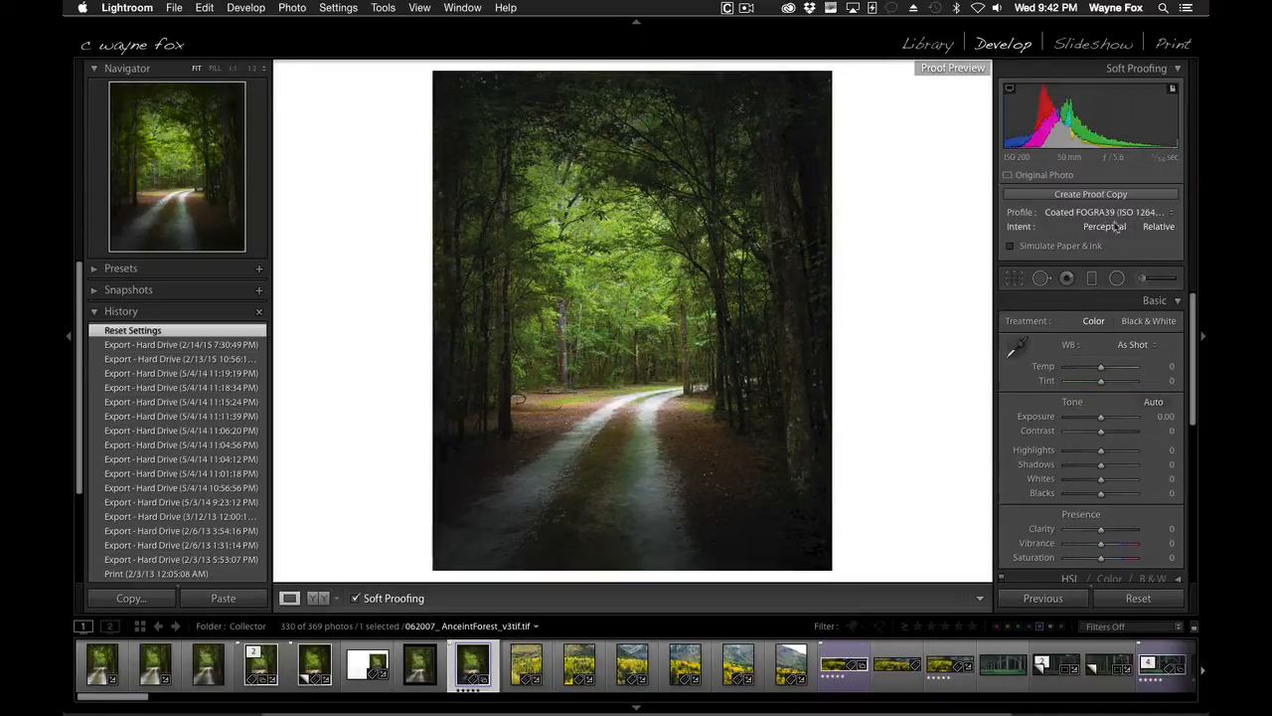
pyautogui.click(1161, 216)
pyautogui.click(1143, 223)
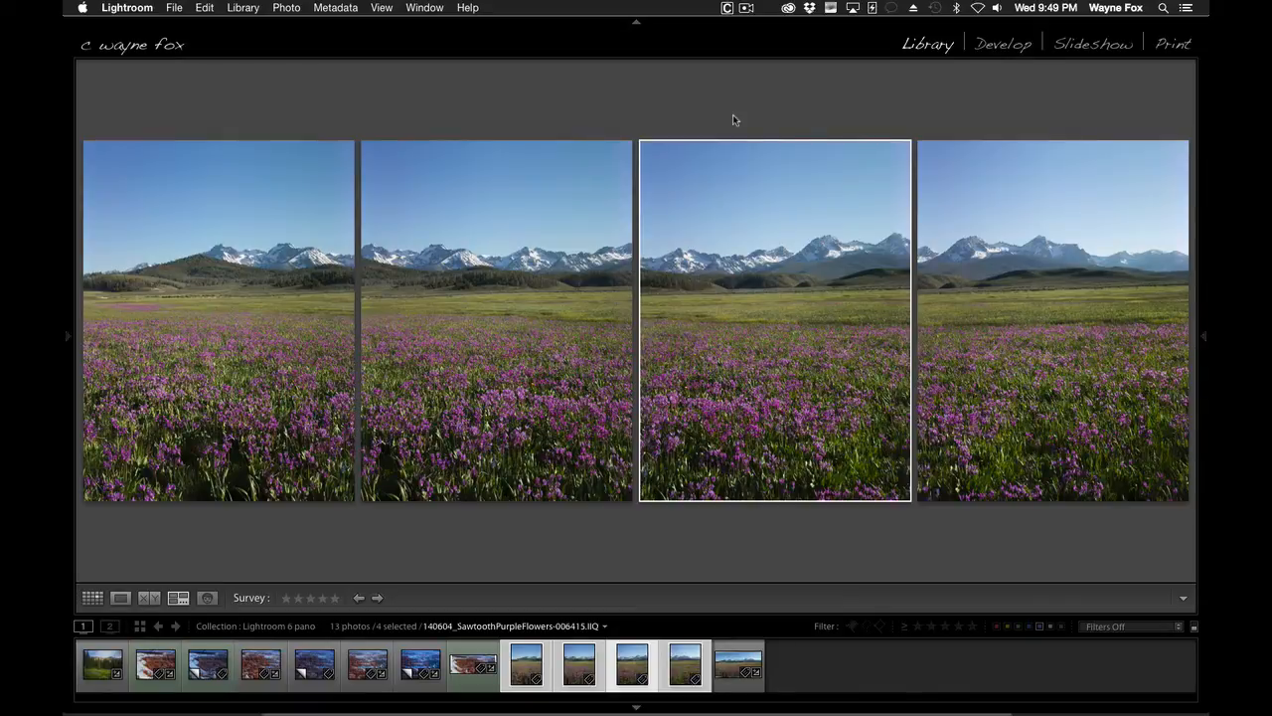
# Step: Show the HDR and Panorama choices of Photo Merge for the four selected purple flower meadow photos
pyautogui.rightClick(693, 286)
pyautogui.moveTo(737, 424)
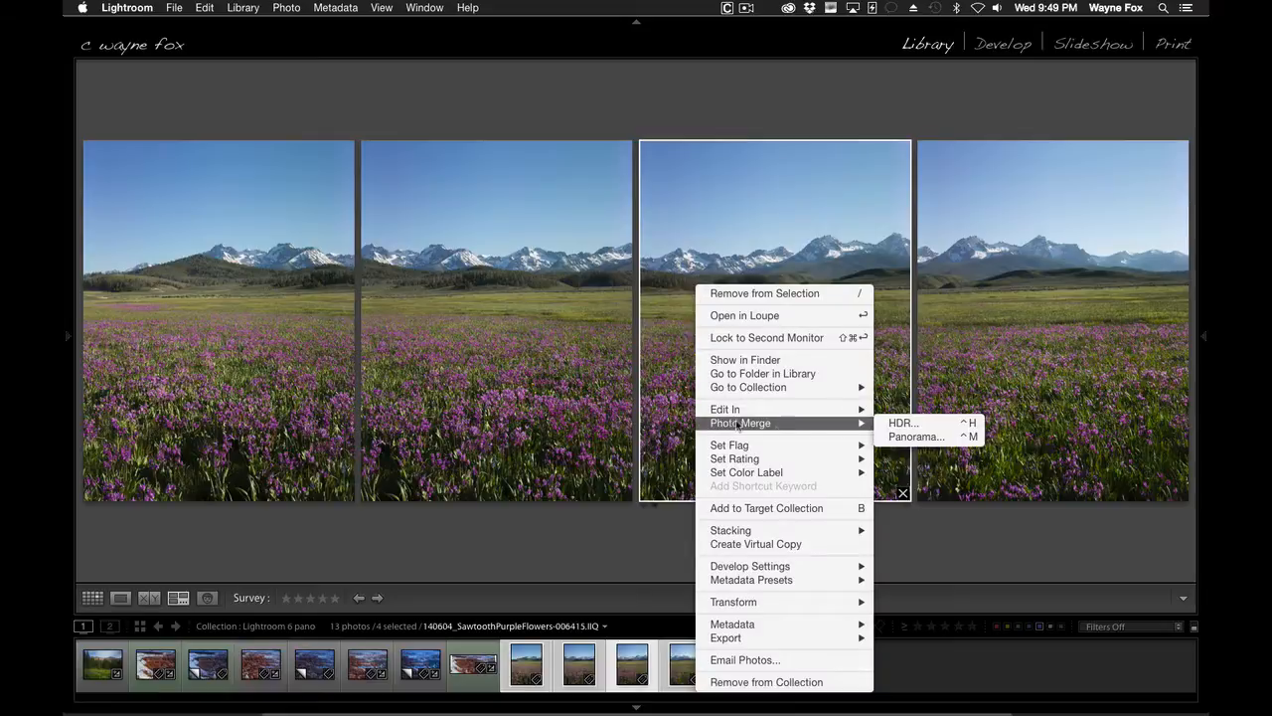
pyautogui.click(707, 116)
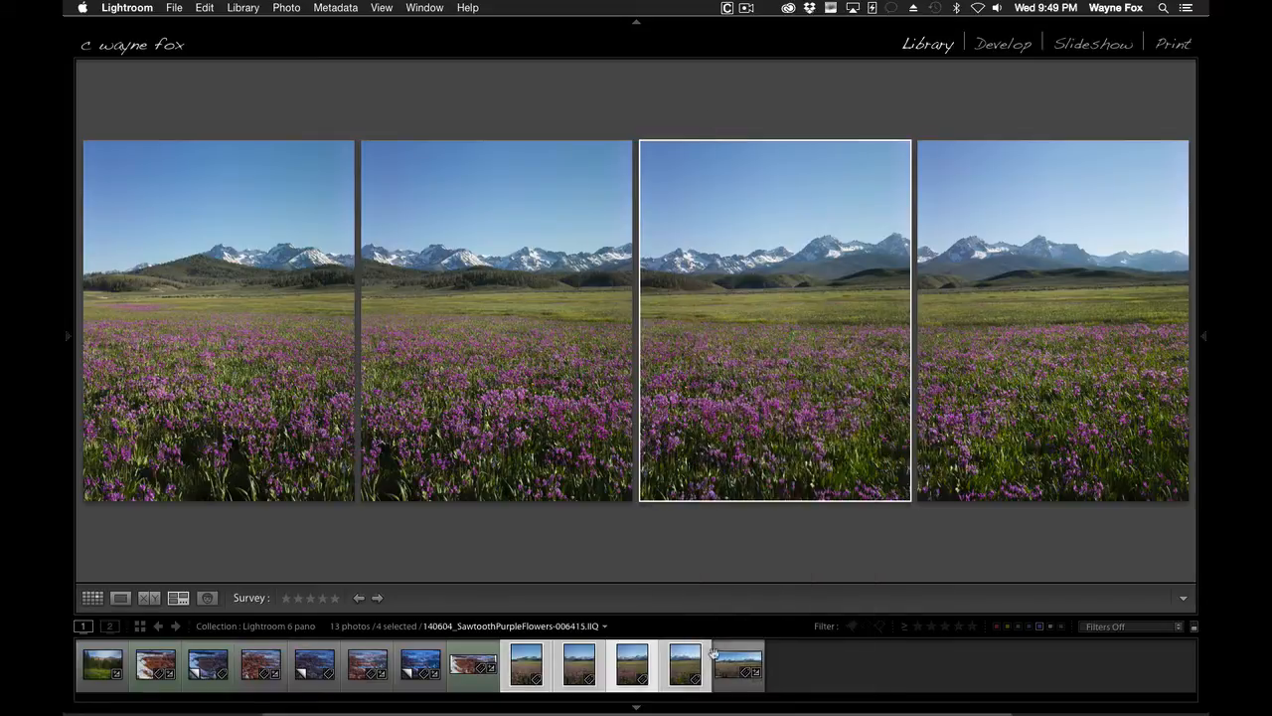
# Step: Open the merged meadow panorama and inspect different areas of the flowers at 1:1 magnification
pyautogui.click(734, 674)
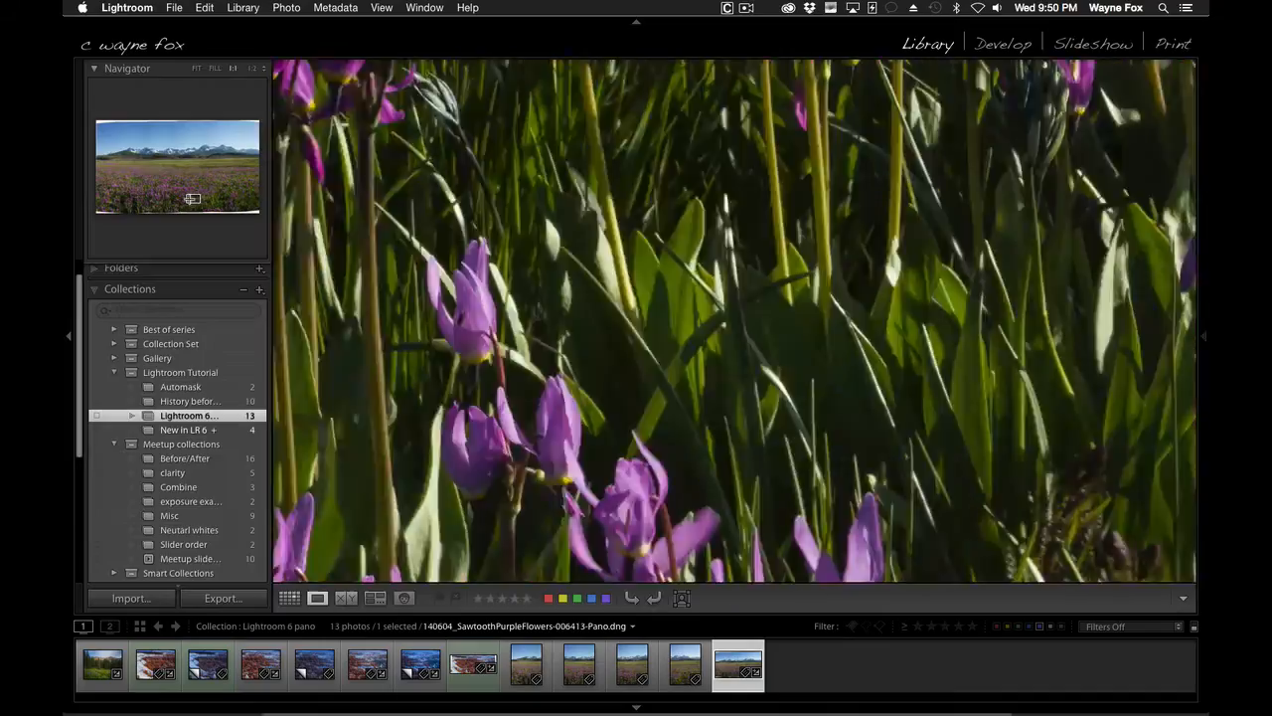
pyautogui.moveTo(193, 199); pyautogui.dragTo(164, 198)
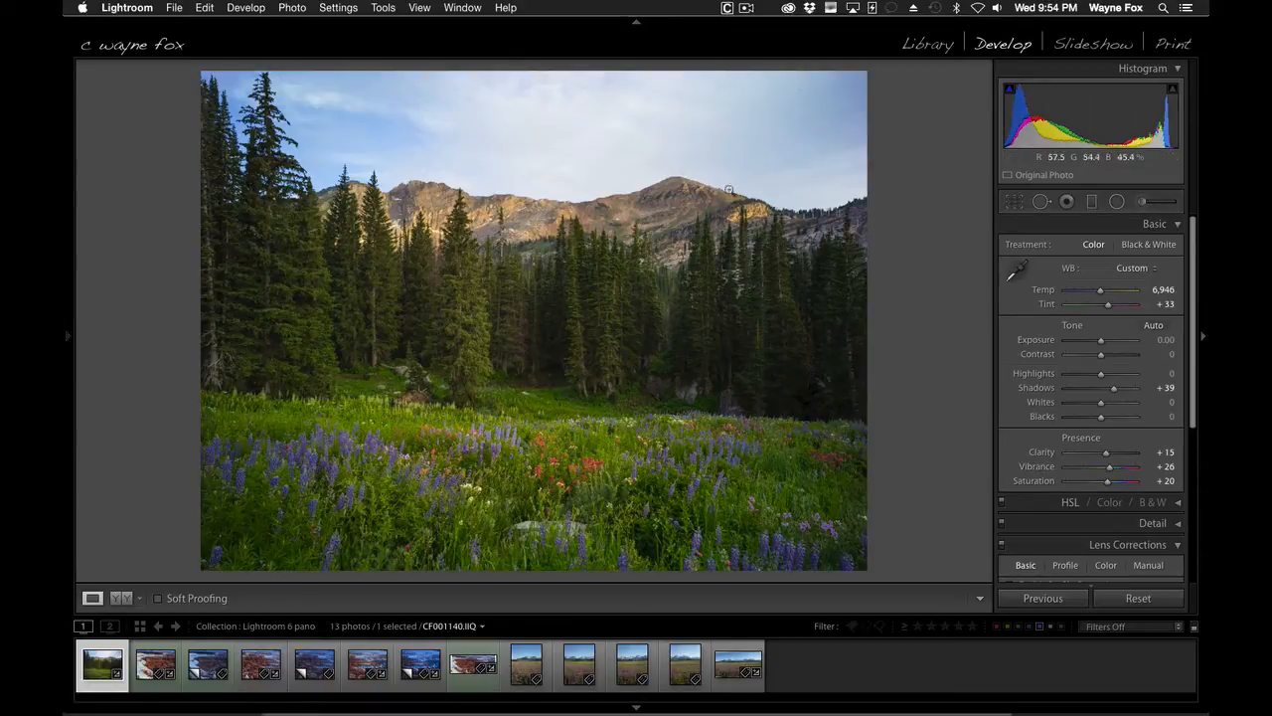
# Step: Place a narrow graduated filter across the mountain ridge of the wildflower meadow photo and set its exposure to -0.91
pyautogui.click(1091, 201)
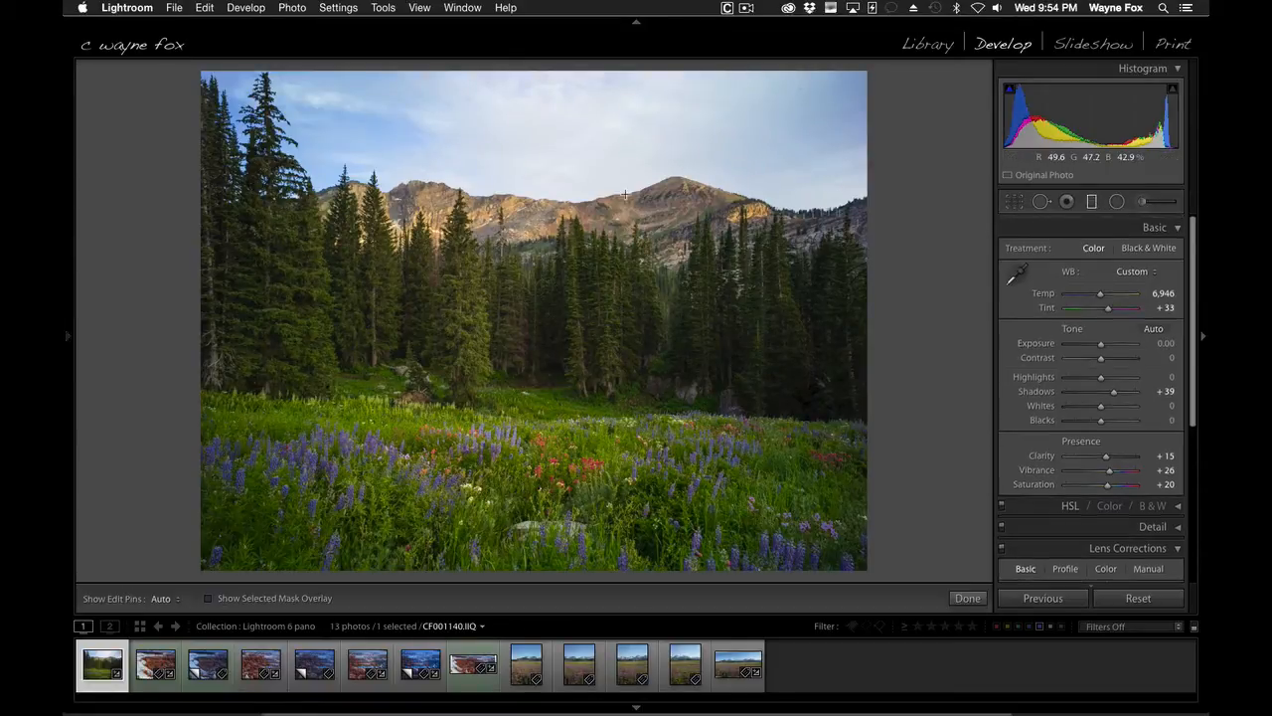
pyautogui.moveTo(538, 202); pyautogui.dragTo(538, 238)
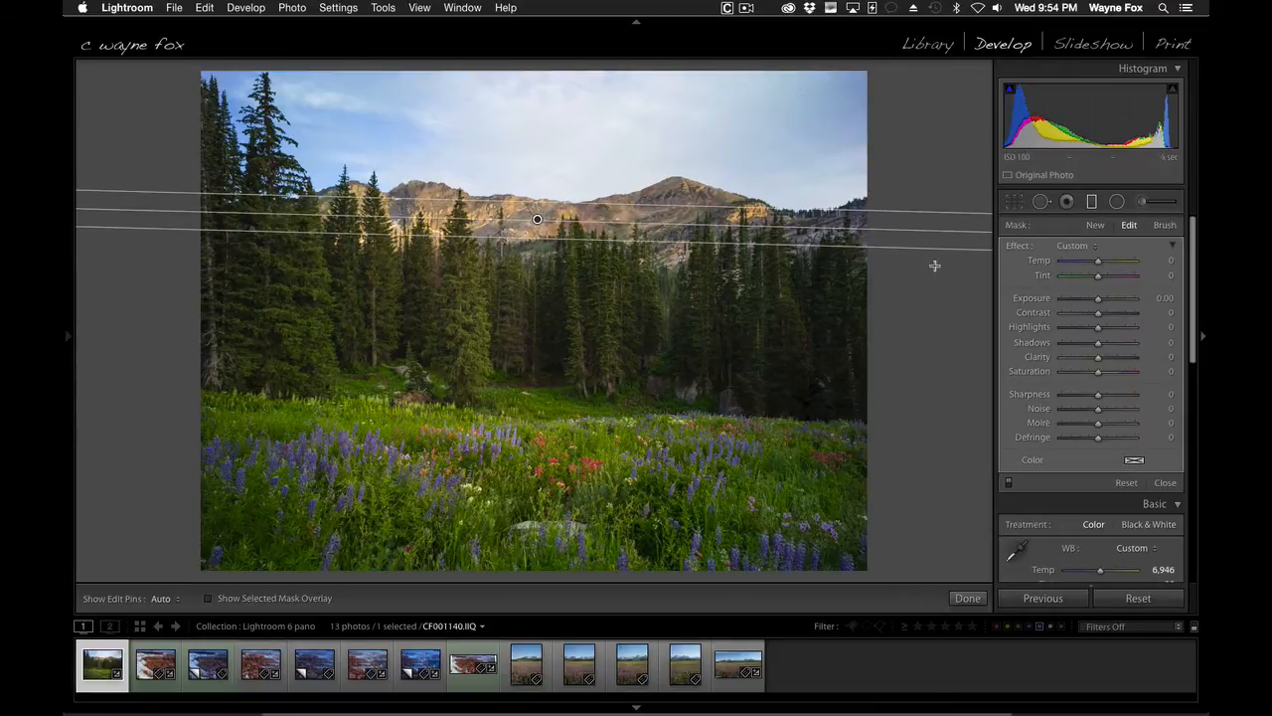
pyautogui.moveTo(1099, 302); pyautogui.dragTo(1089, 302)
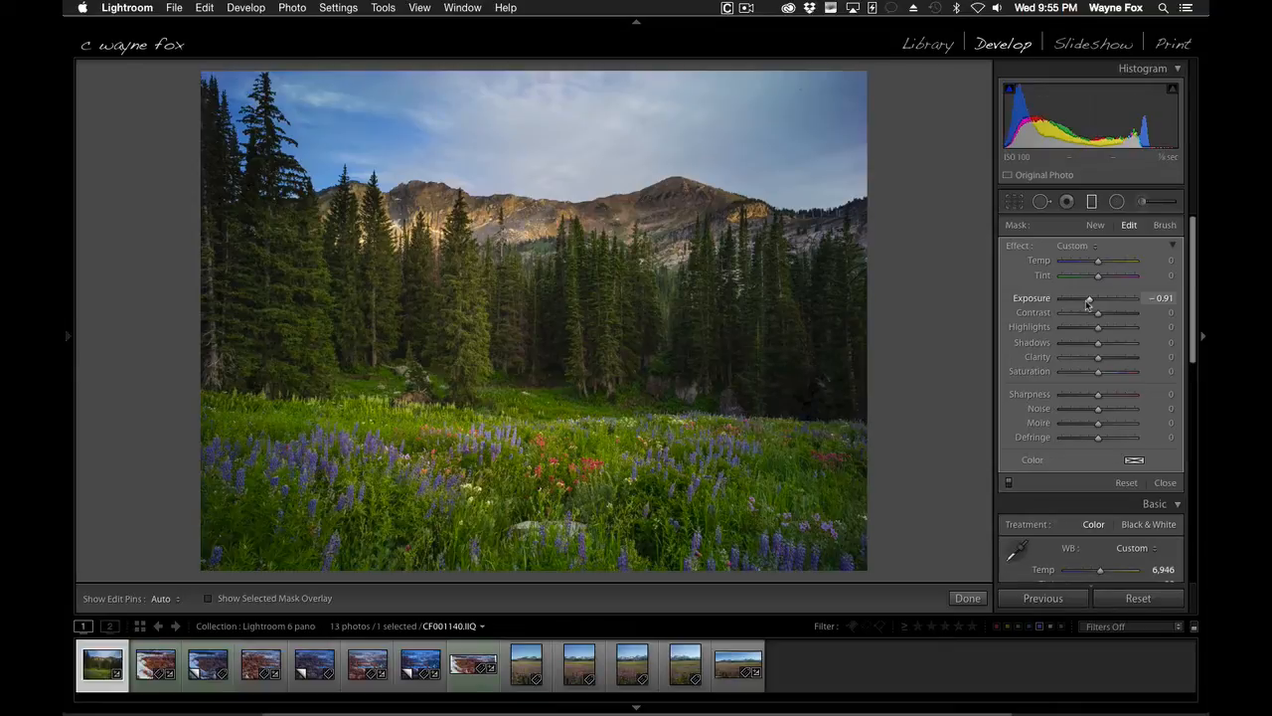
# Step: Erase the graduated filter from the mountain ridge and the trees, using the filter brush at size 27 and feather 11 with Auto Mask
pyautogui.click(1163, 227)
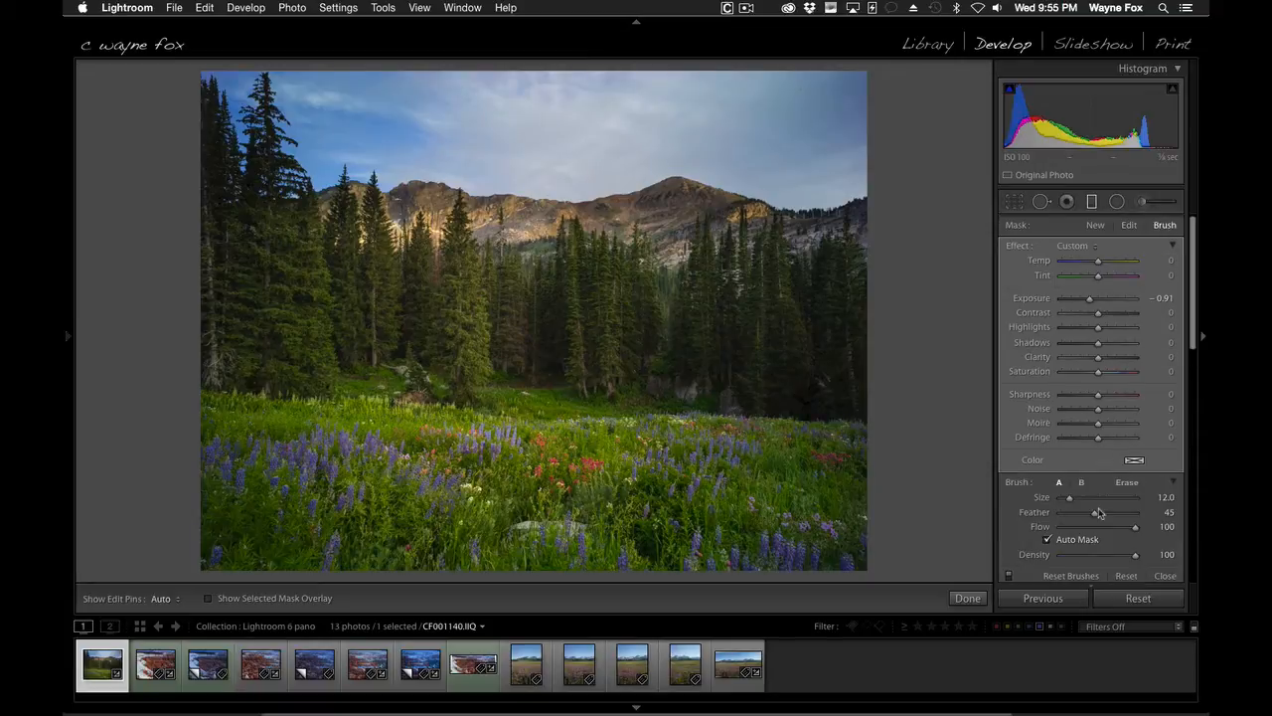
pyautogui.scroll(-1, 1113, 497)
pyautogui.click(1124, 449)
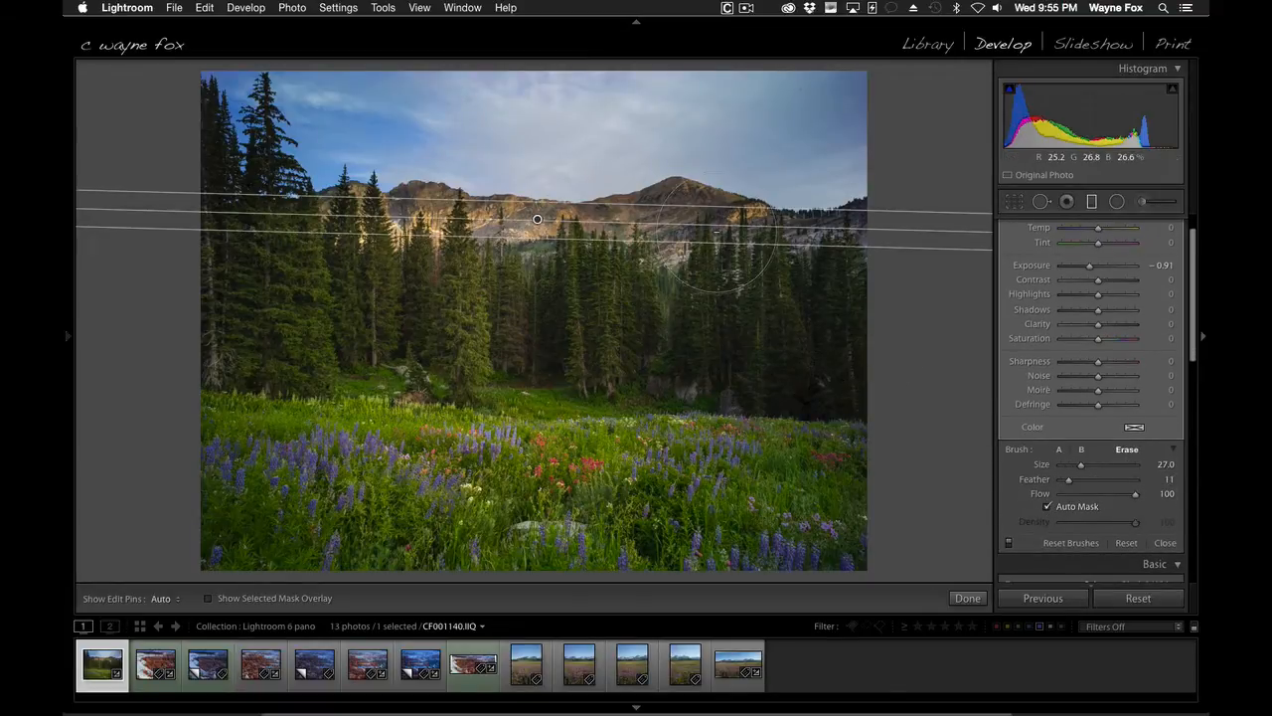
pyautogui.moveTo(693, 198)
pyautogui.mouseDown()
pyautogui.moveTo(578, 214)
pyautogui.moveTo(349, 212)
pyautogui.moveTo(318, 221)
pyautogui.mouseUp()
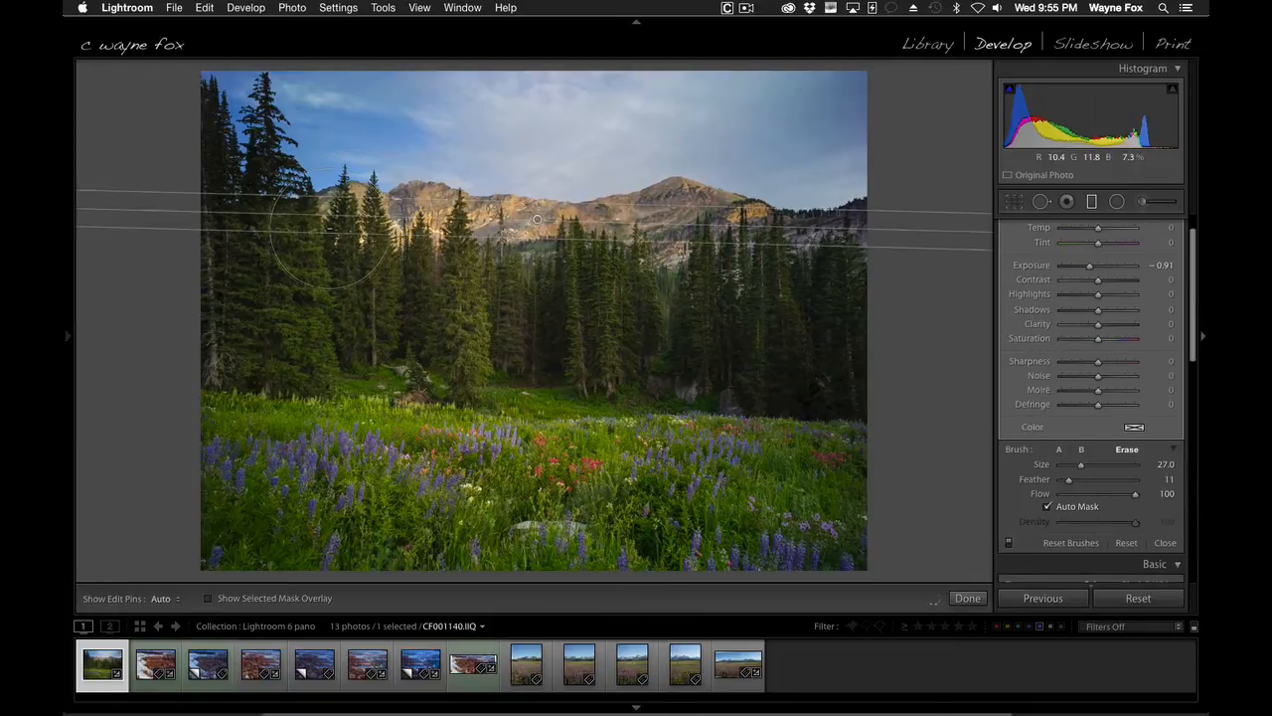
pyautogui.click(210, 162)
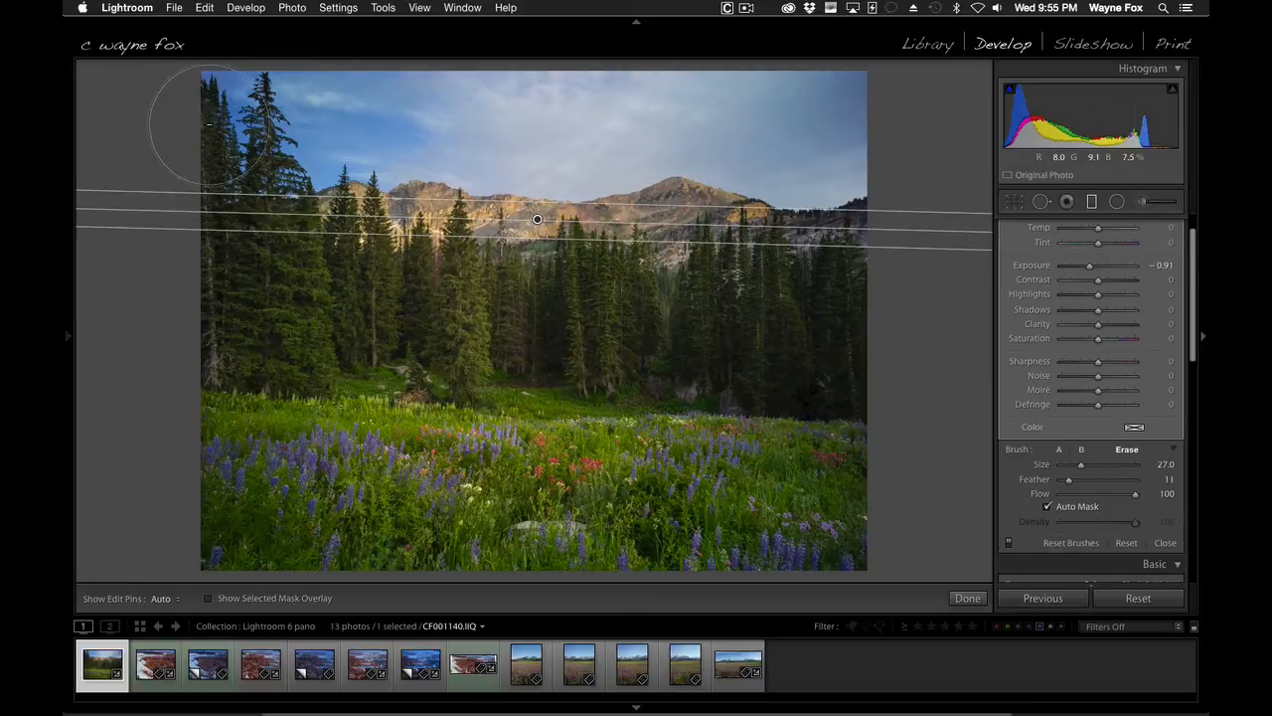
pyautogui.click(211, 104)
pyautogui.moveTo(740, 264)
pyautogui.mouseDown()
pyautogui.moveTo(865, 212)
pyautogui.moveTo(816, 413)
pyautogui.mouseUp()
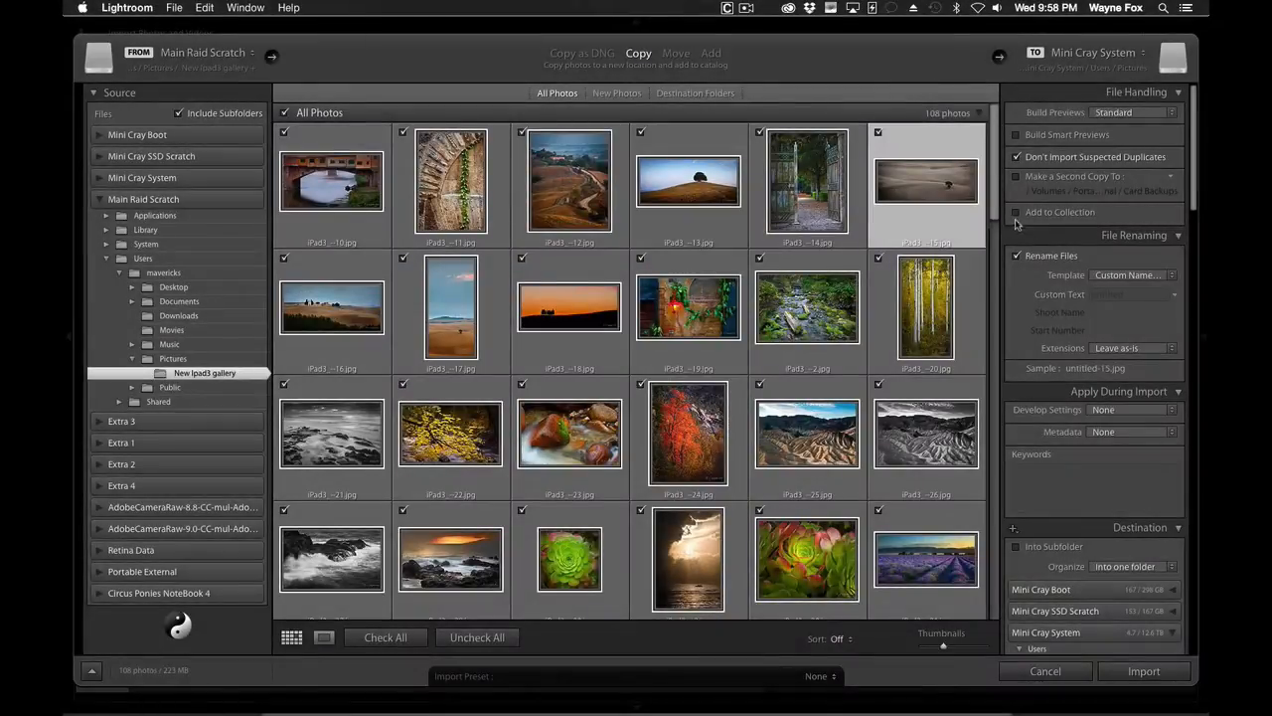
# Step: Set the import to add its photos to a collection, choosing one inside the Tutorials collection set
pyautogui.click(1016, 212)
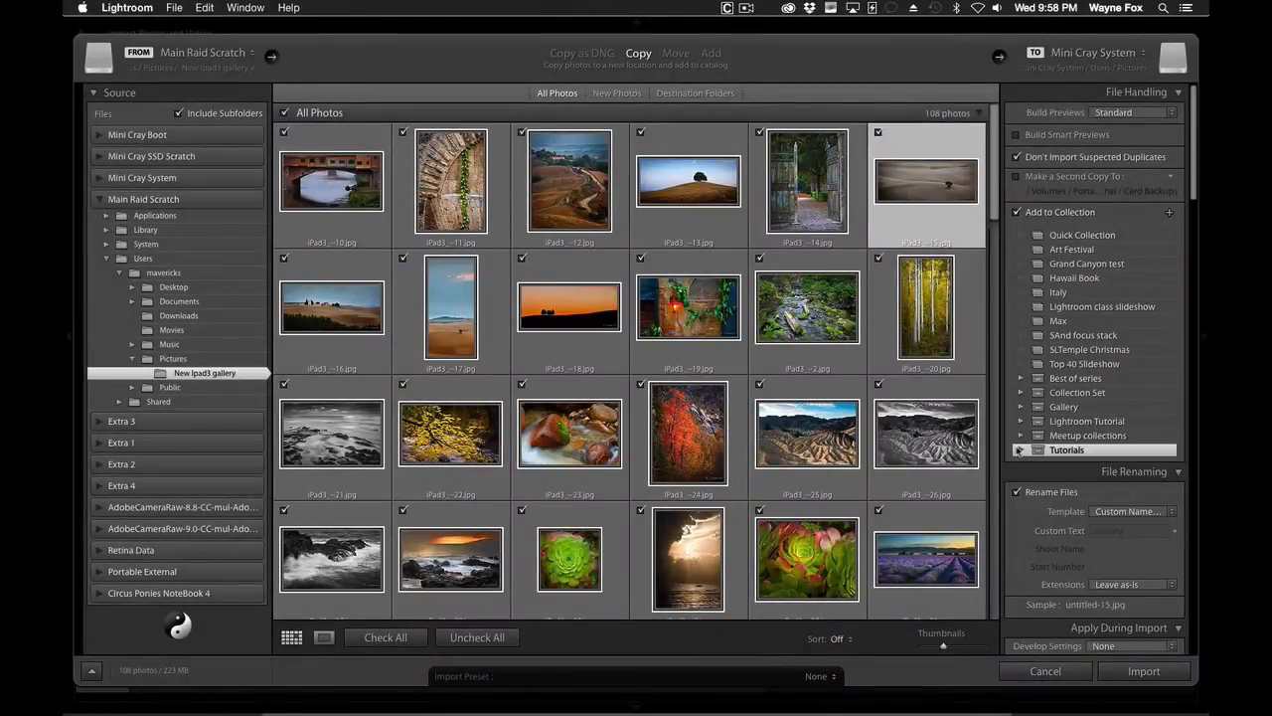
pyautogui.click(1020, 449)
pyautogui.click(1054, 480)
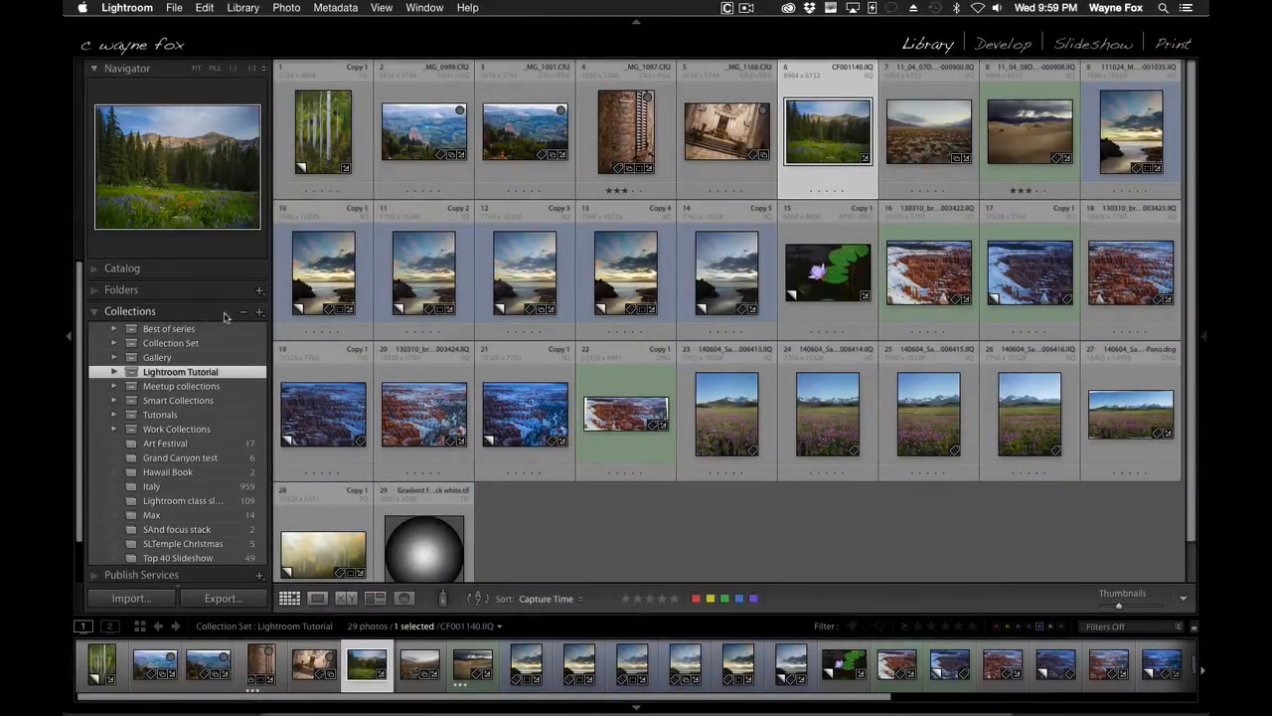
# Step: Show the collection filter and filter the collections by "Lightroom"
pyautogui.click(260, 313)
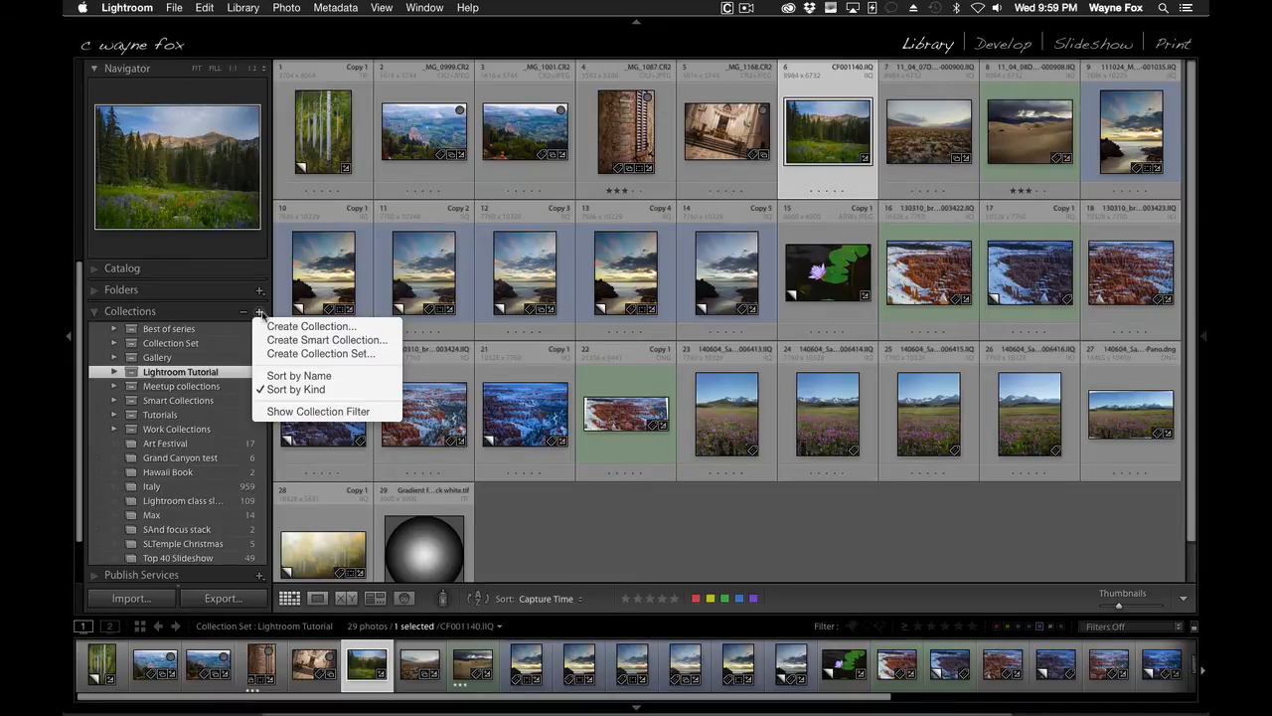
pyautogui.click(283, 417)
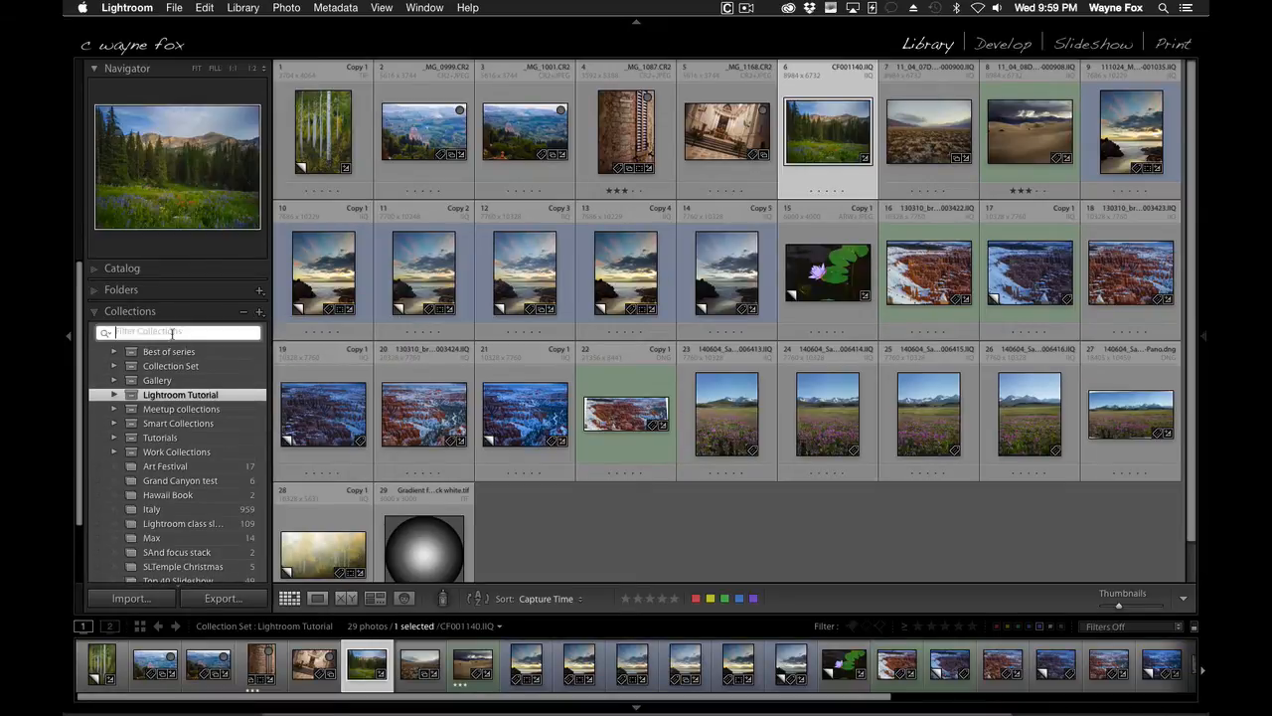
pyautogui.write('Lightroom')
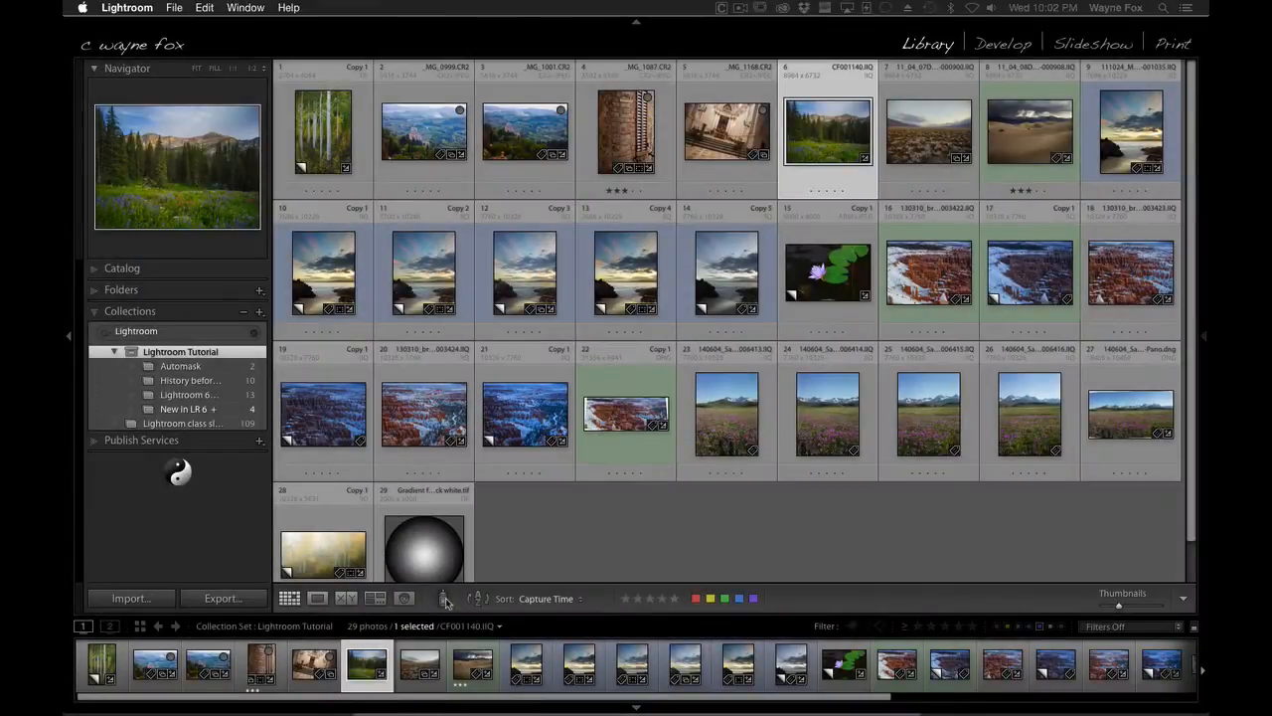
# Step: Load the Painter tool with the recent keyword beach to highlight matching photos, and clear that keyword choice
pyautogui.click(445, 600)
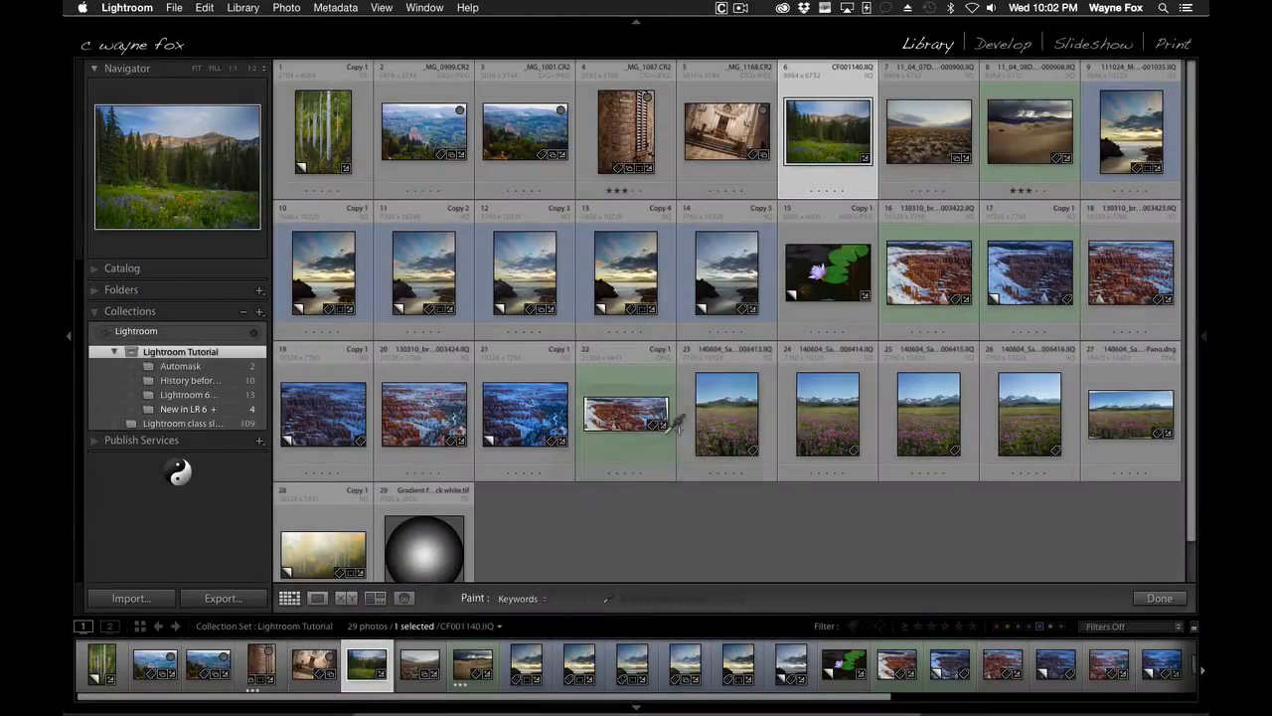
pyautogui.press('shift')
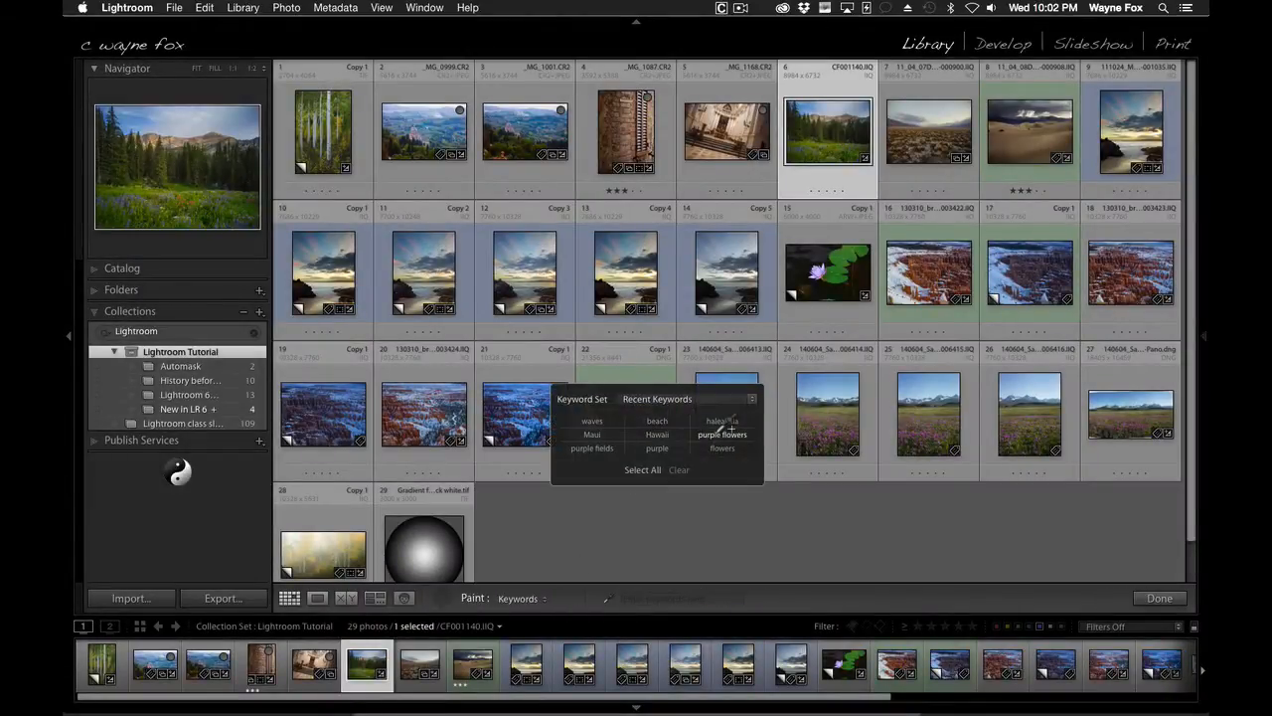
pyautogui.click(658, 419)
pyautogui.press('shift')
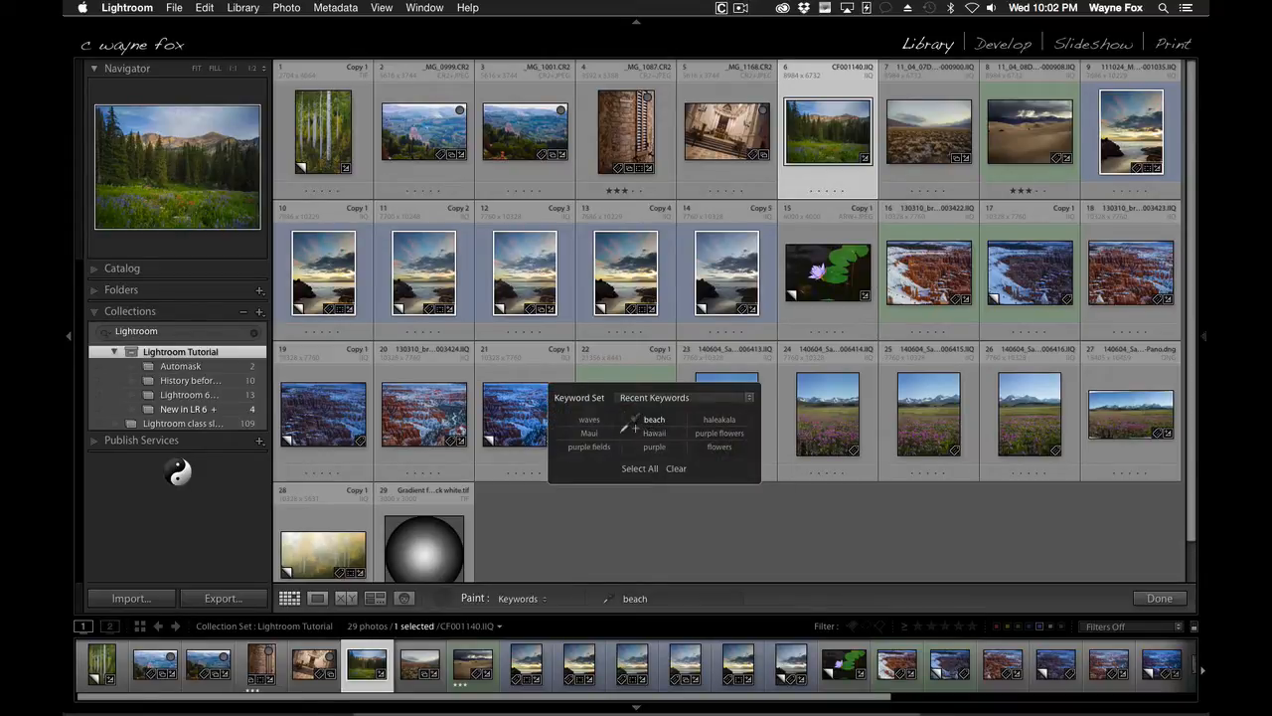
pyautogui.click(676, 469)
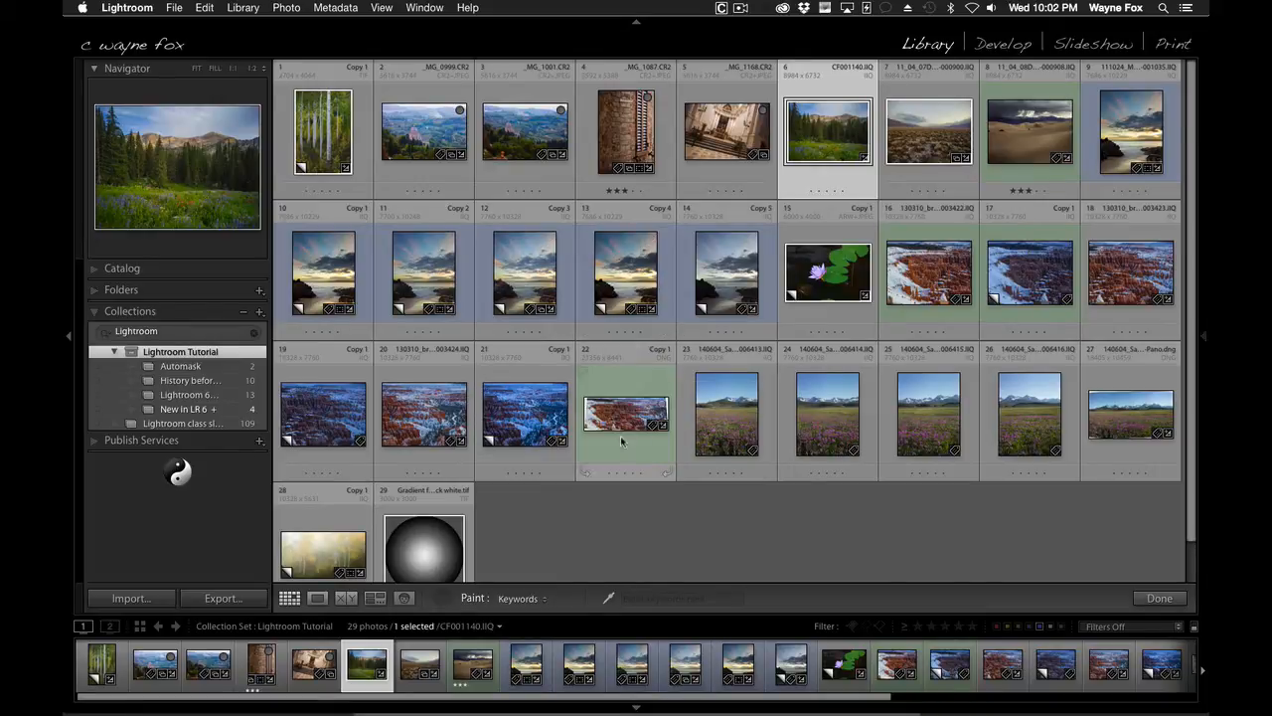
pyautogui.press('shift')
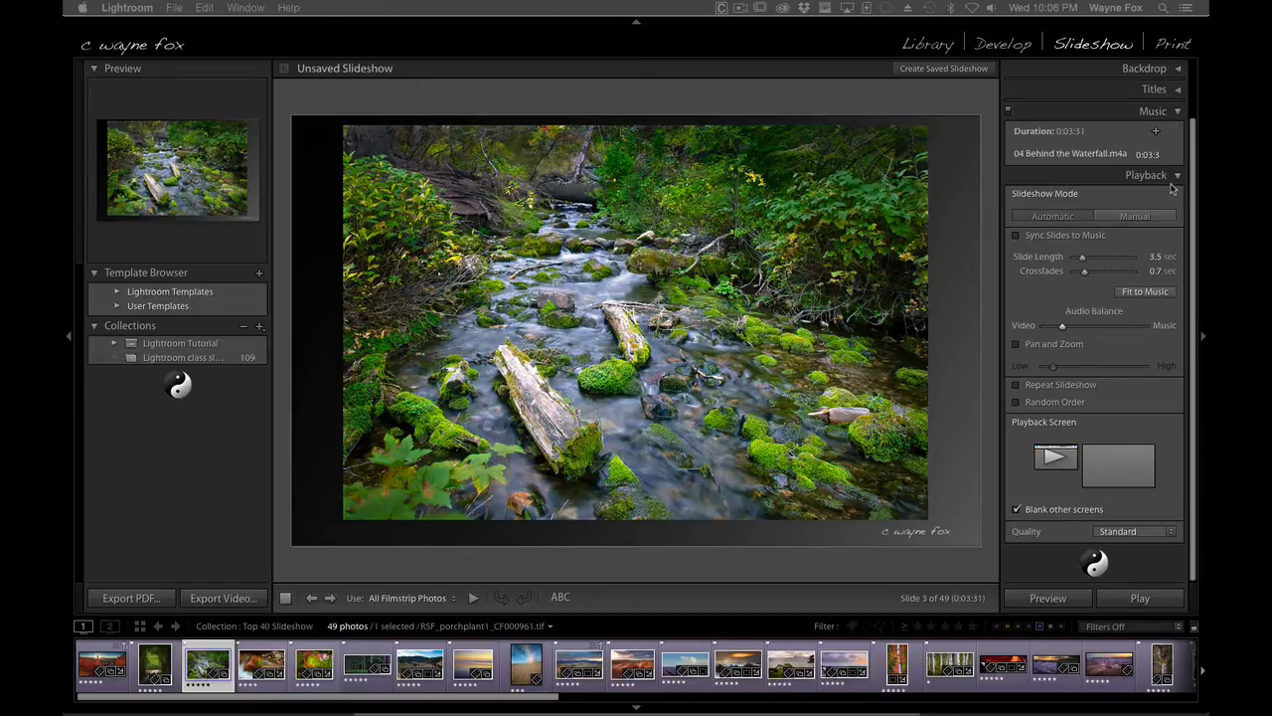
# Step: Add the iTunes songs Abacab, Above The Wailing Wall and Abracadabra to the slideshow's music
pyautogui.click(1157, 132)
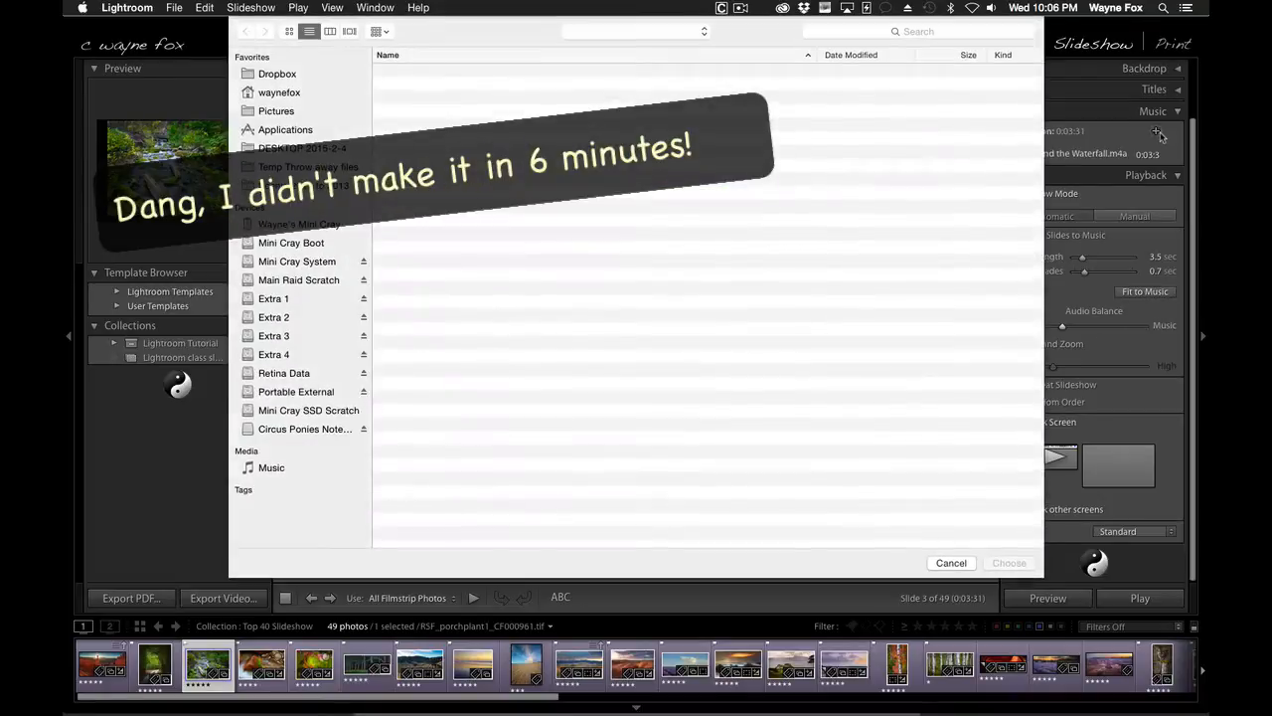
pyautogui.click(271, 468)
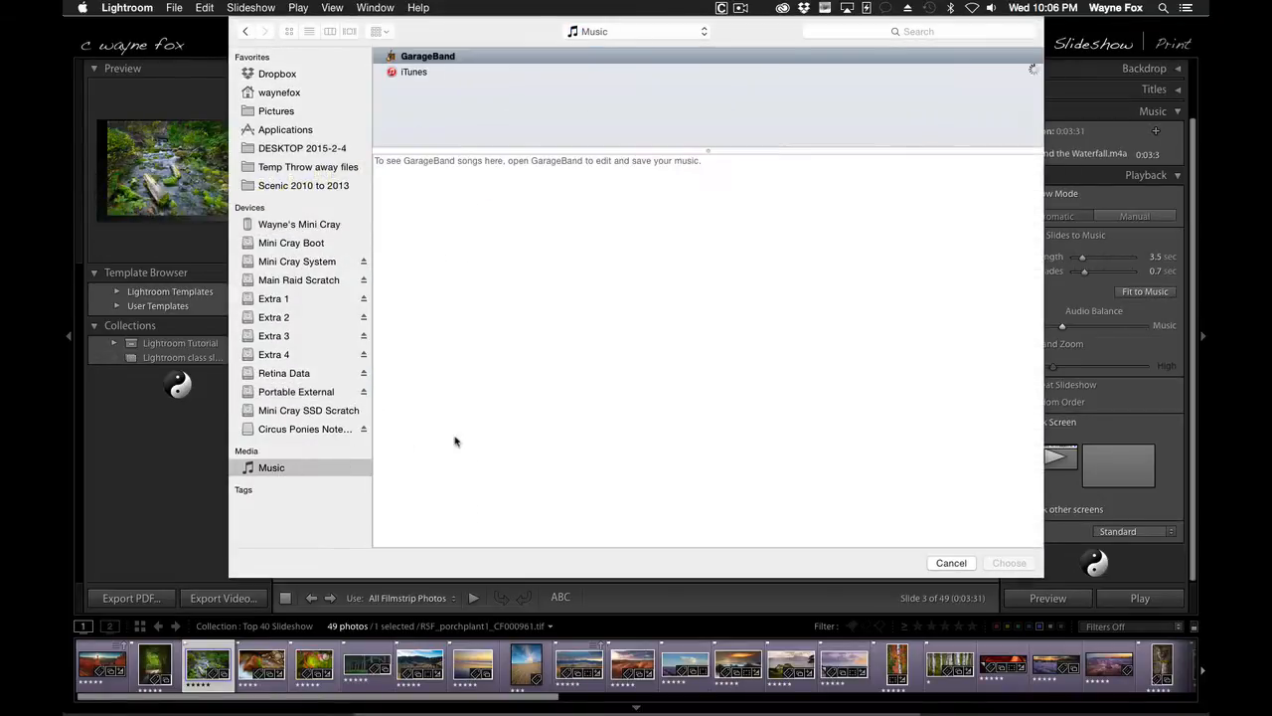
pyautogui.click(415, 72)
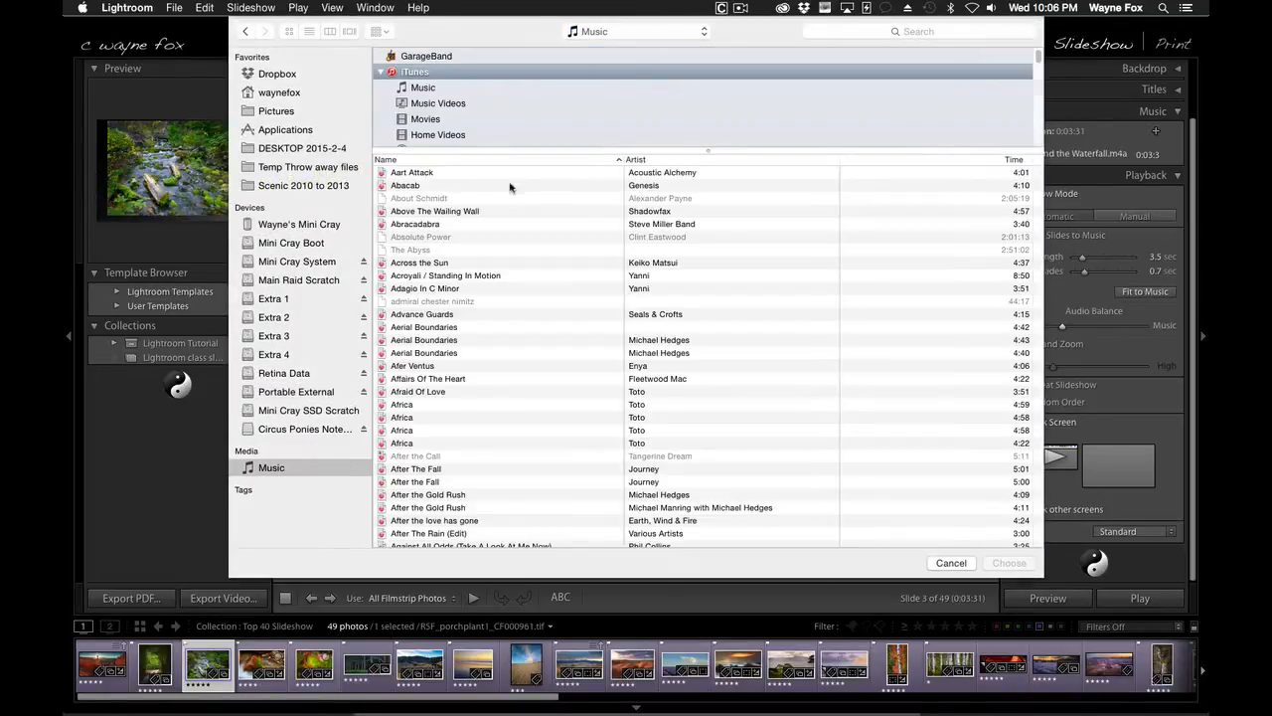
pyautogui.click(422, 186)
pyautogui.keyDown('super'); pyautogui.click(429, 211); pyautogui.keyUp('super')
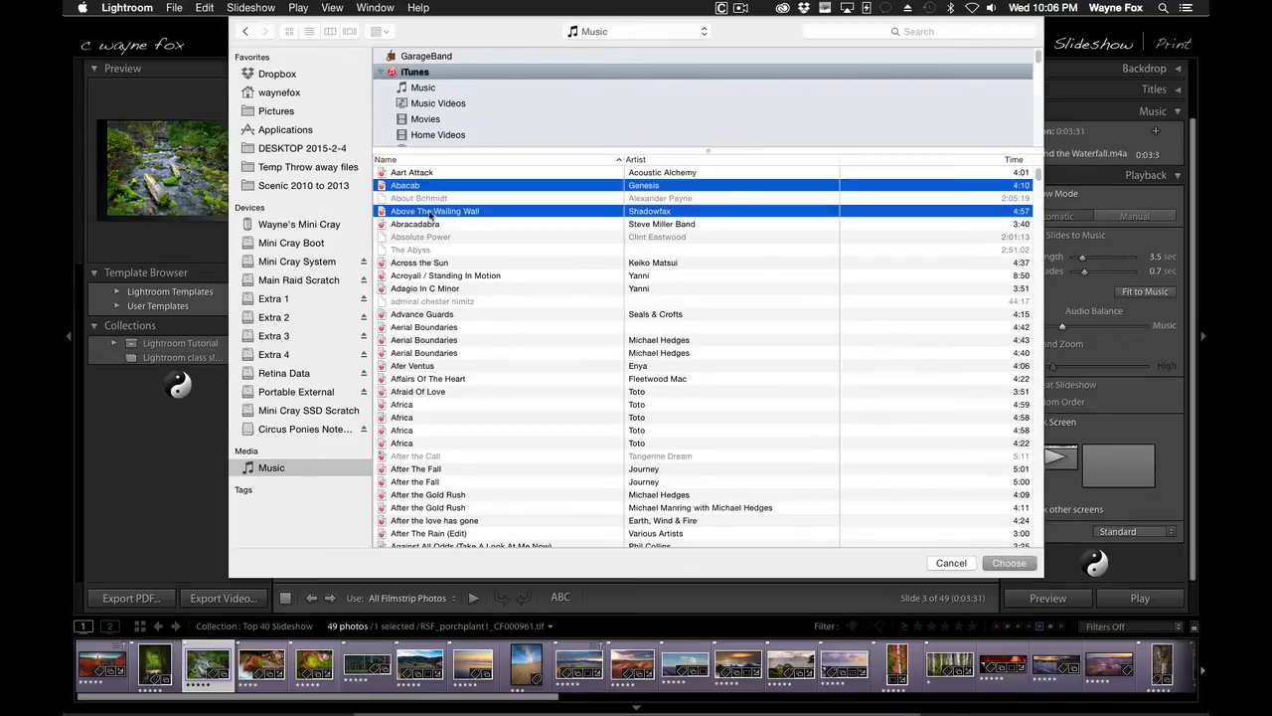
pyautogui.keyDown('super'); pyautogui.click(430, 223); pyautogui.keyUp('super')
pyautogui.click(1009, 562)
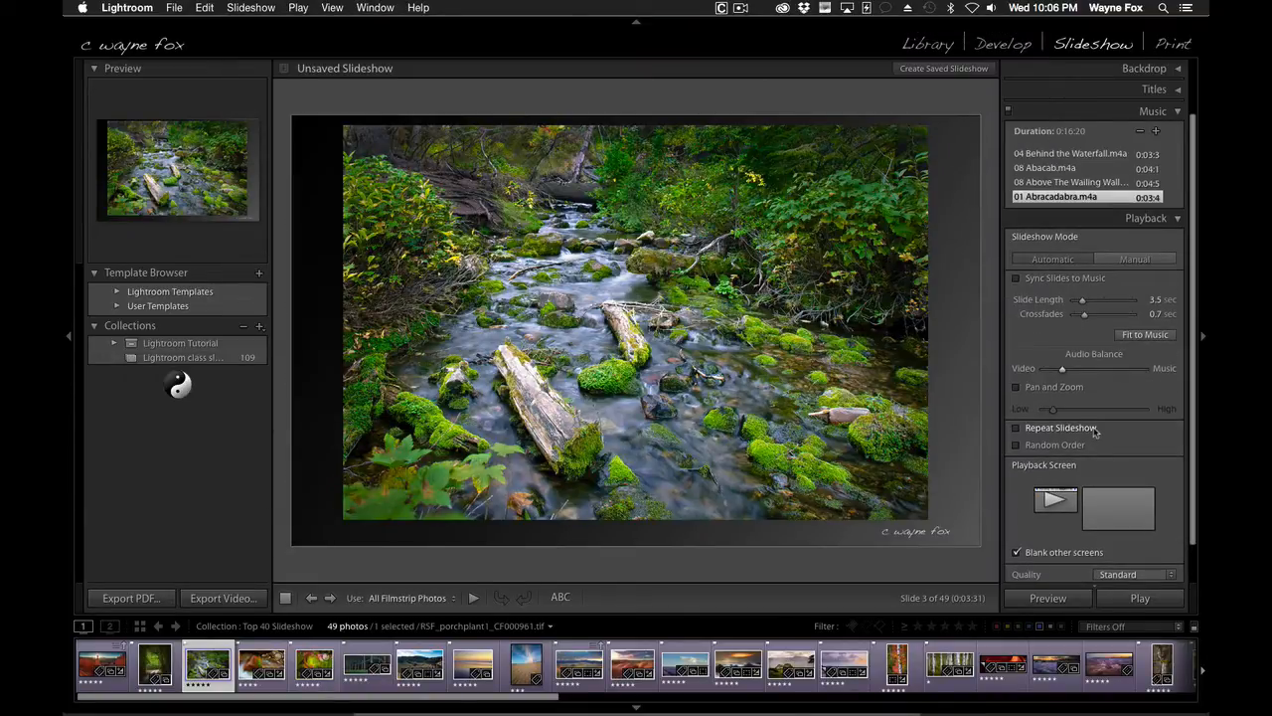
# Step: Remove the songs Abacab, Above The Wailing Wall and Abracadabra from the slideshow's music, leaving only Behind the Waterfall
pyautogui.click(1144, 168)
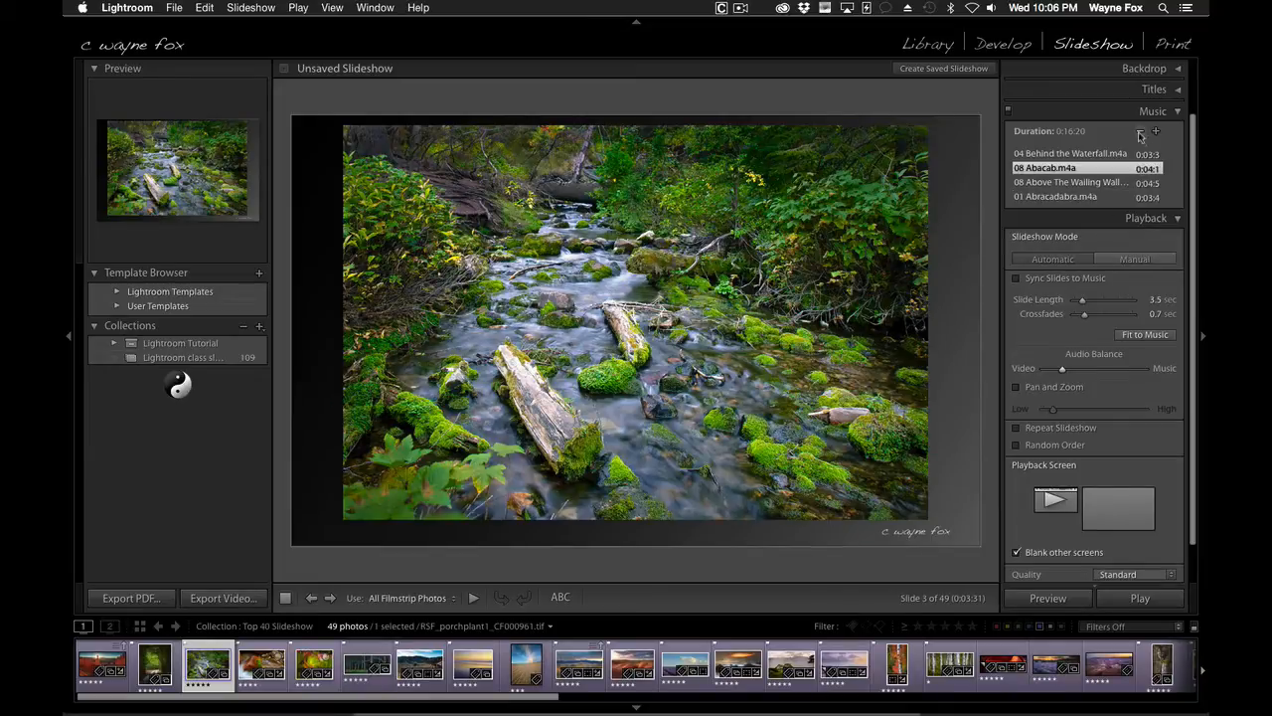
pyautogui.click(1140, 131)
pyautogui.click(1132, 167)
pyautogui.click(1140, 132)
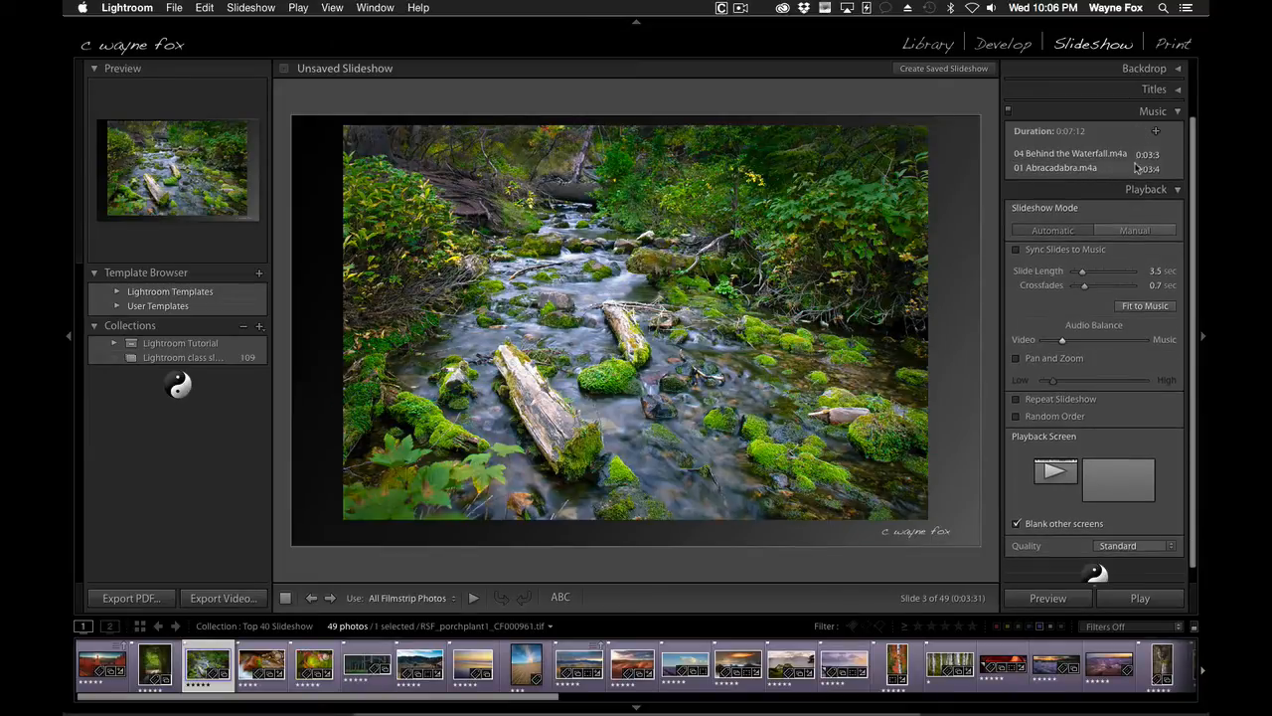
pyautogui.click(1136, 168)
pyautogui.click(1140, 131)
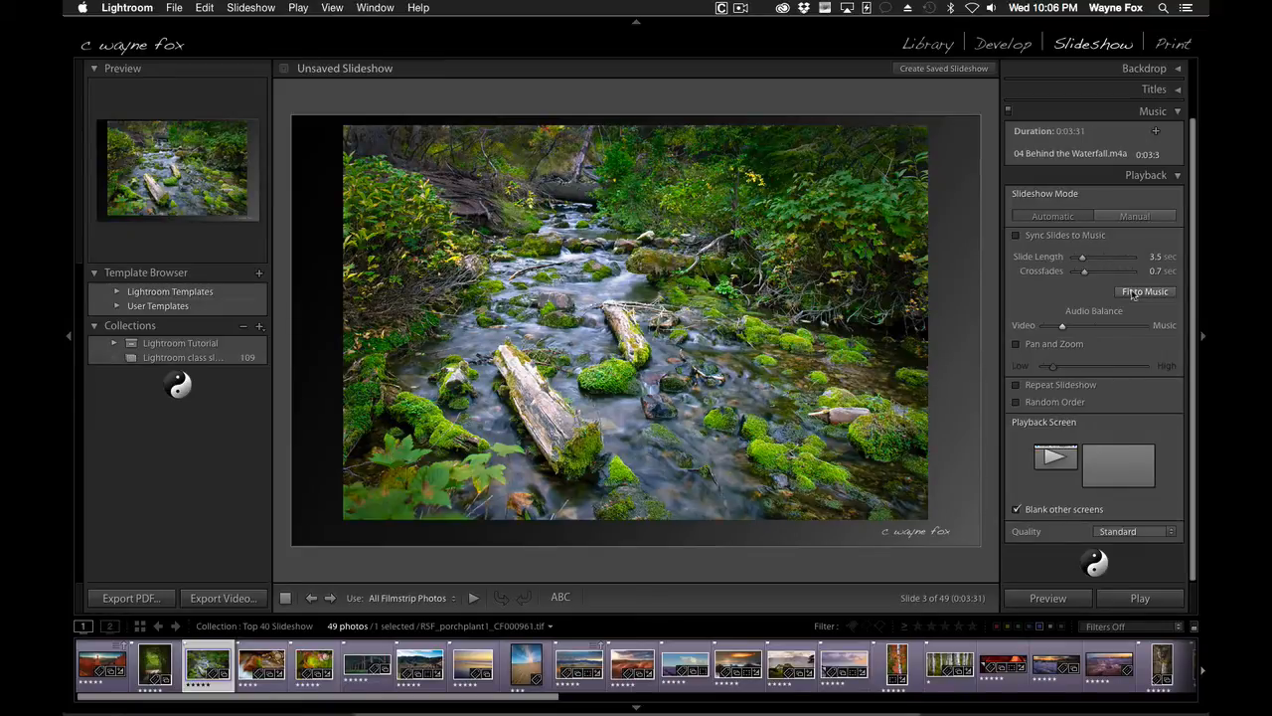
# Step: Sync the slides to the music, and try the High playback quality before returning it to Standard
pyautogui.click(1016, 235)
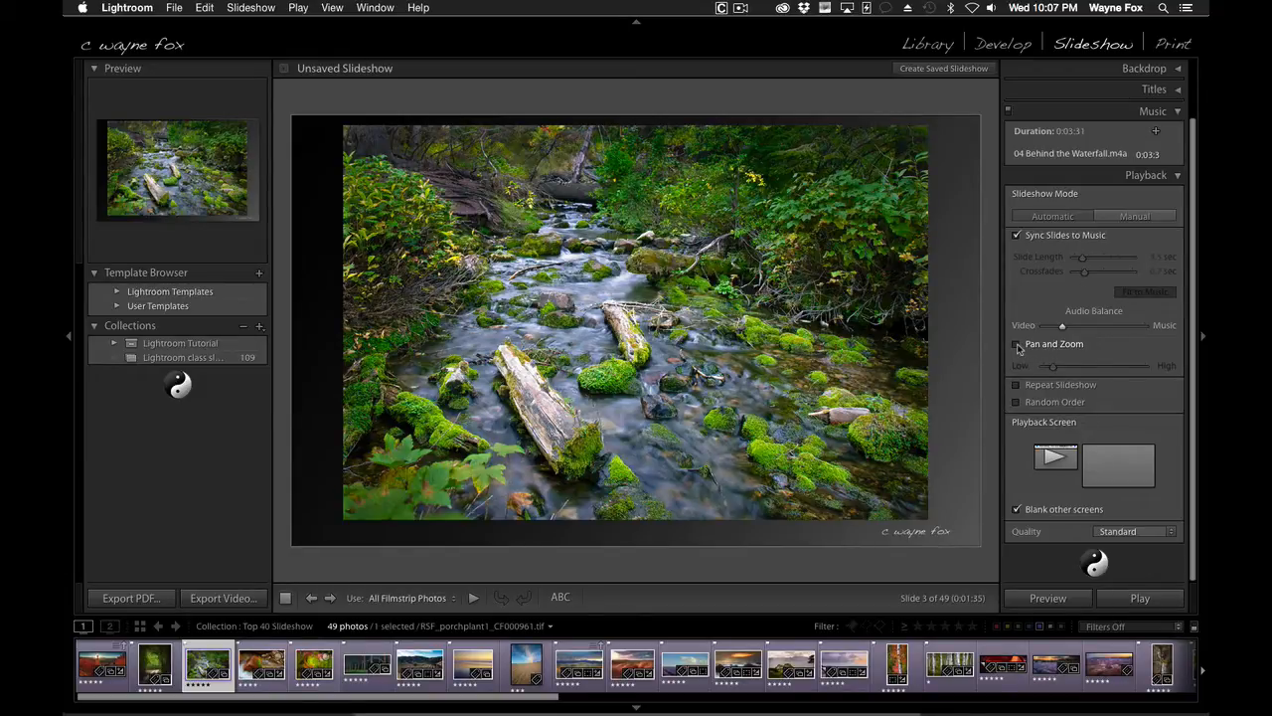
pyautogui.click(1169, 535)
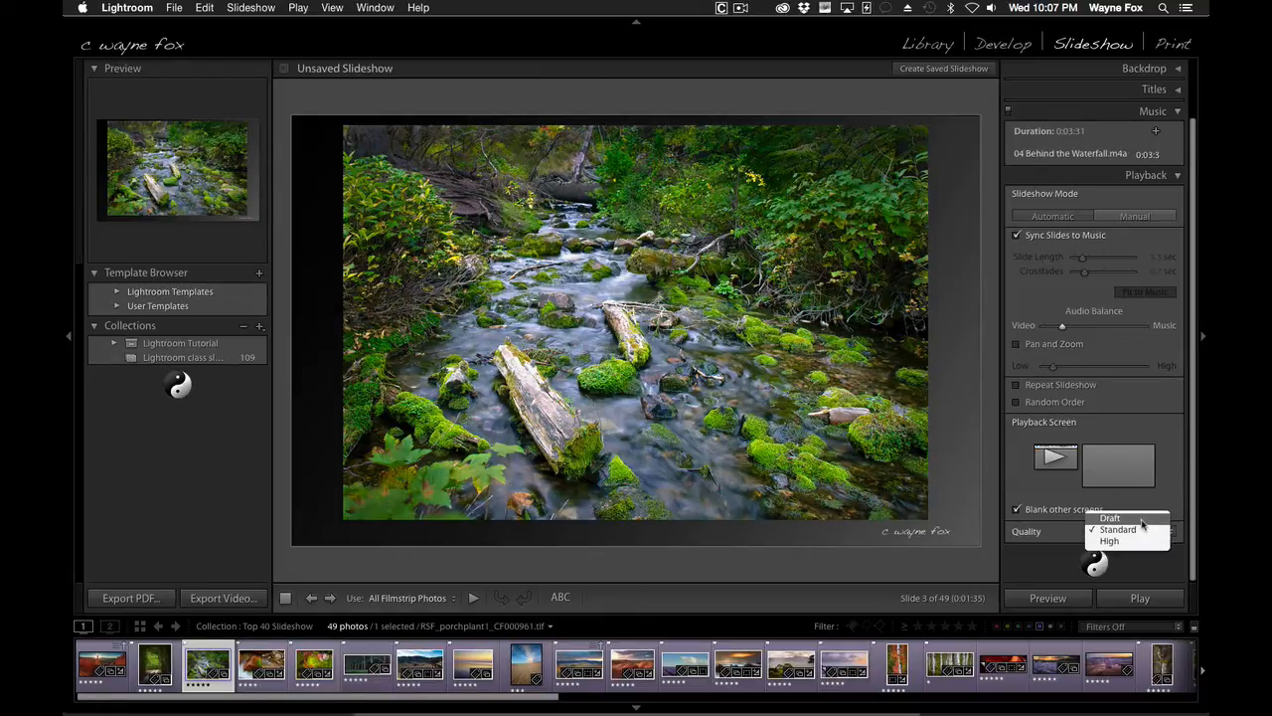
pyautogui.click(1137, 542)
pyautogui.click(1136, 530)
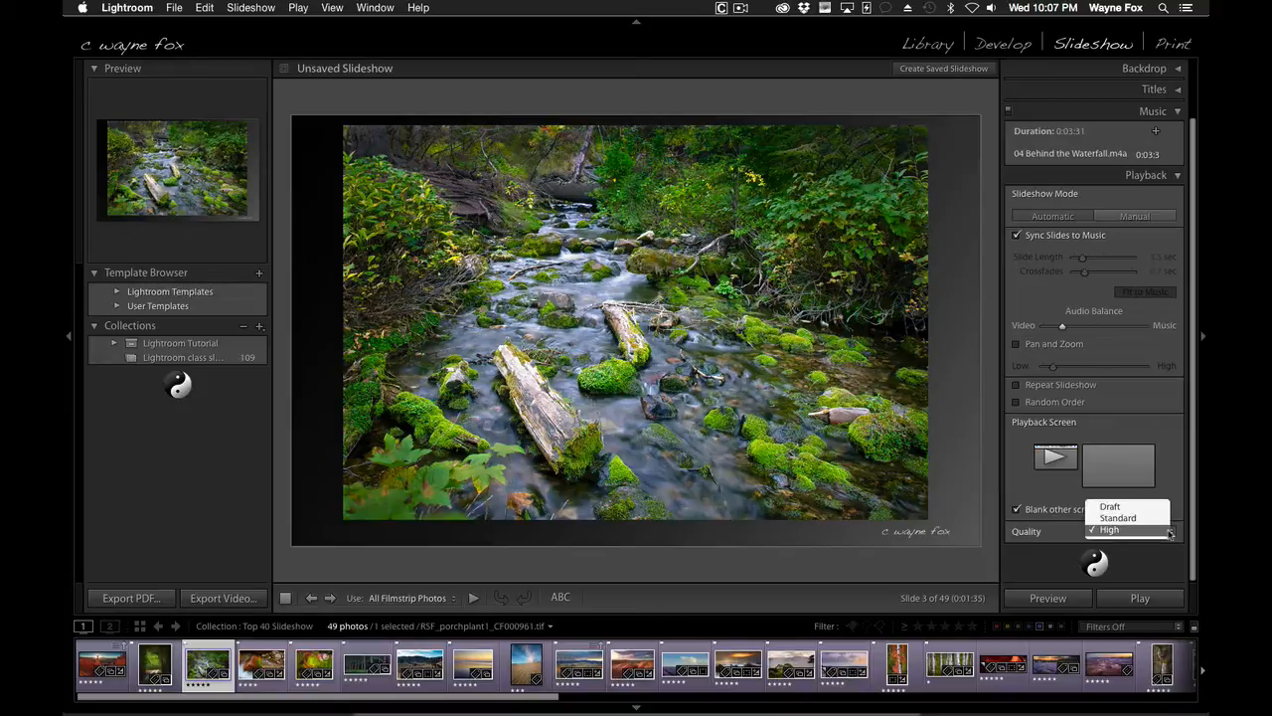
pyautogui.click(1134, 519)
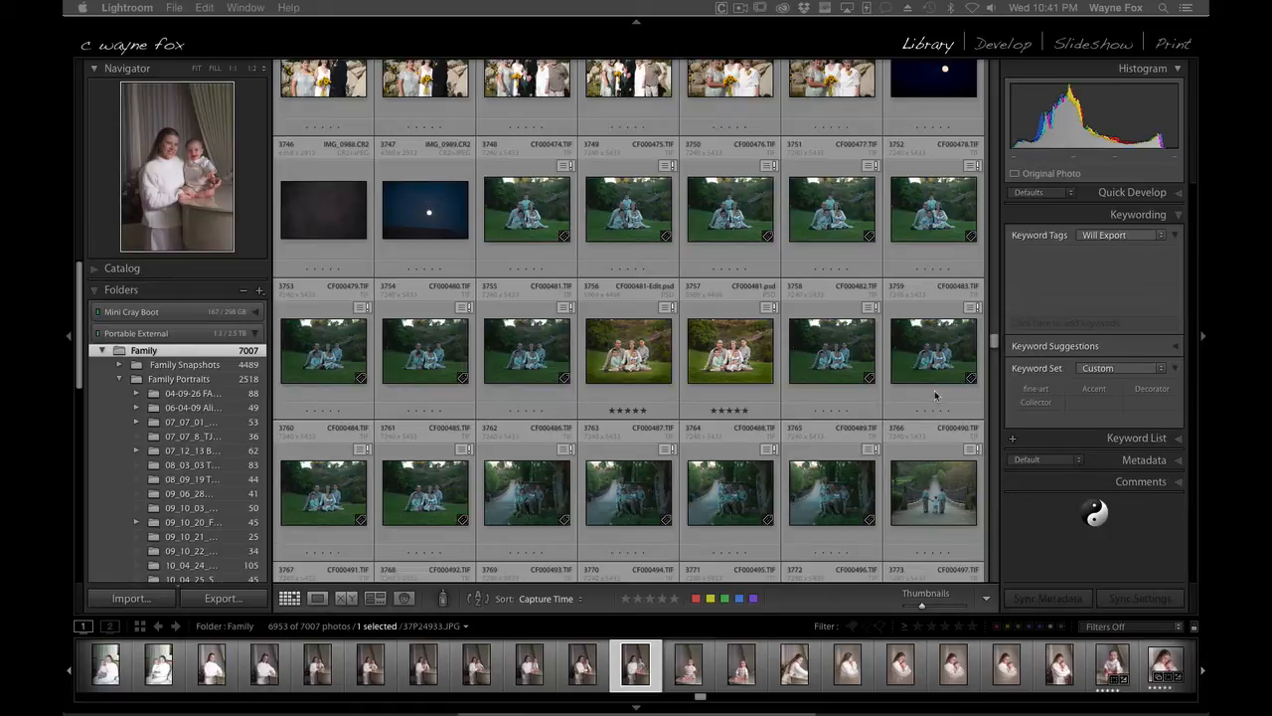
# Step: Open the People view for the photos in the Family folder
pyautogui.click(403, 598)
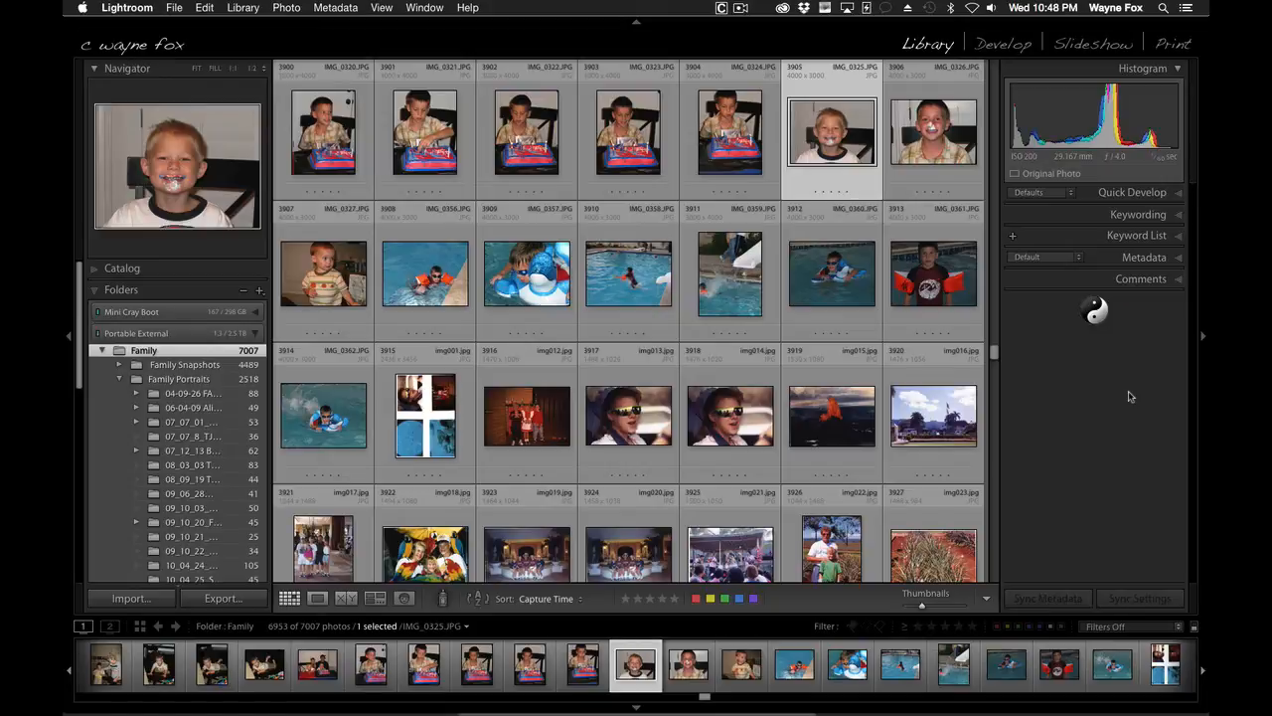
# Step: Expand the Keyword List, show its filter options and limit the list to People keywords
pyautogui.click(1180, 237)
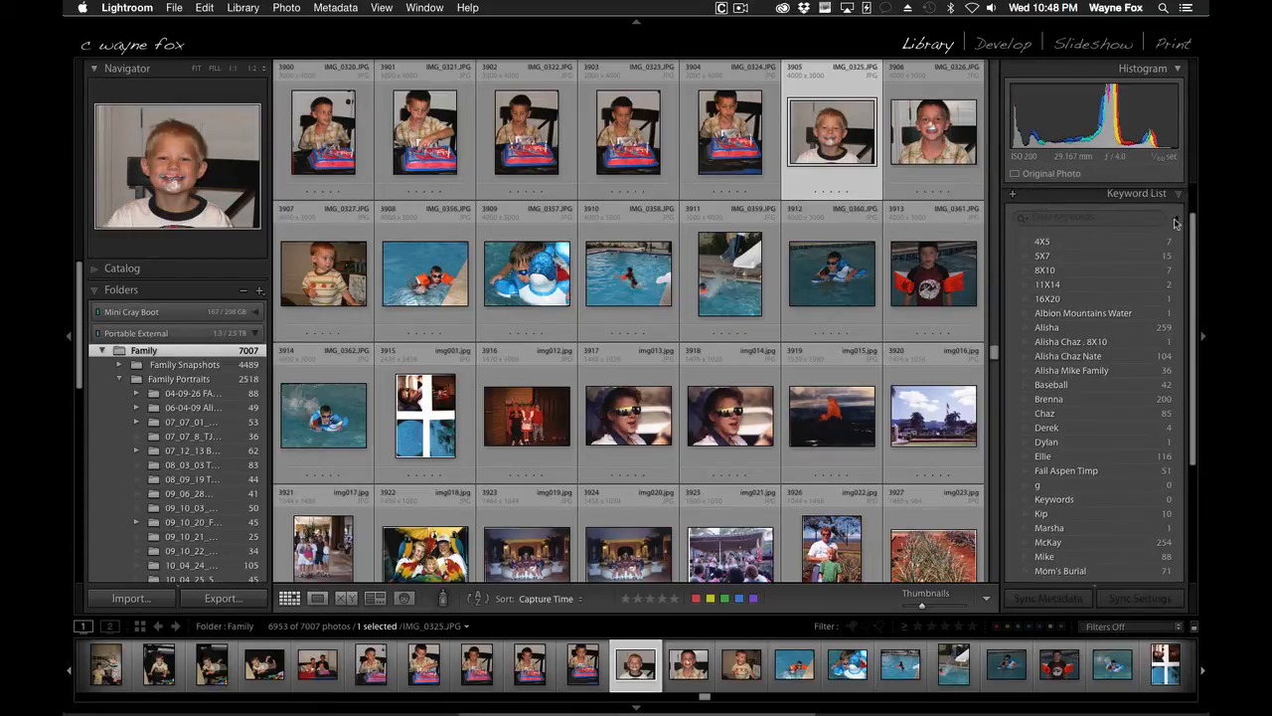
pyautogui.click(1176, 221)
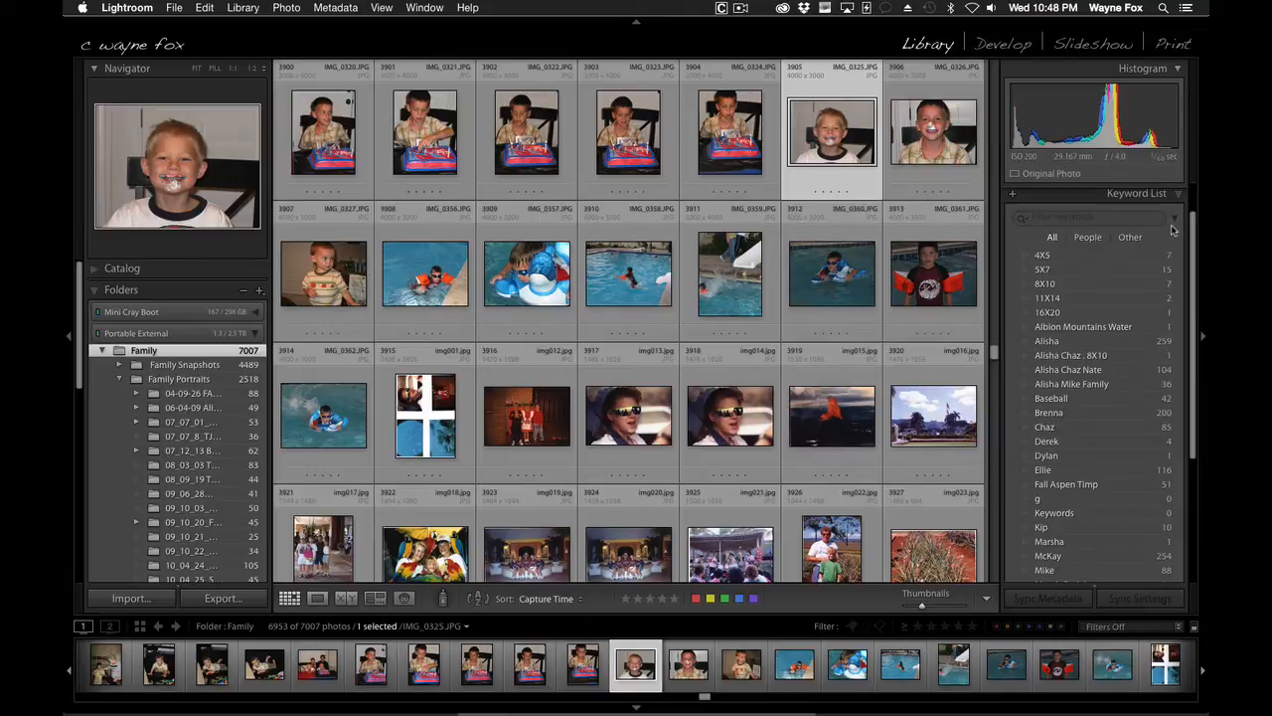
pyautogui.click(1089, 239)
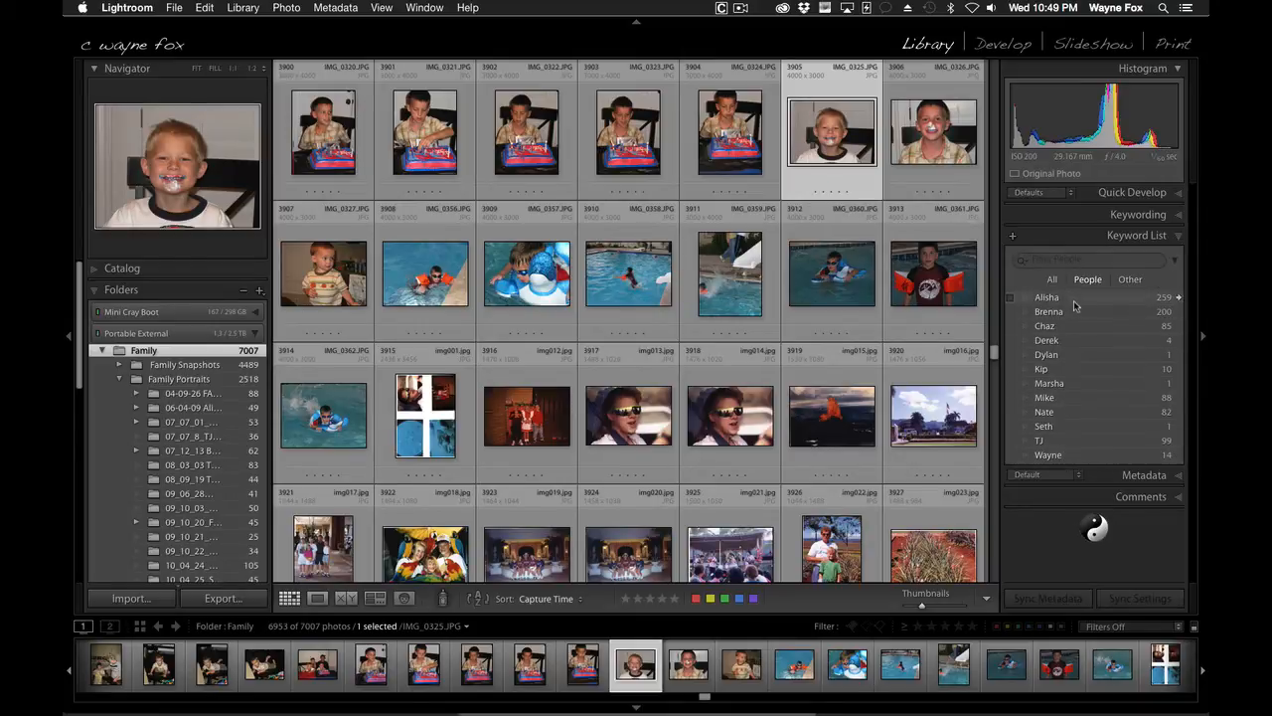
# Step: Filter the library to the photos tagged with the first person keyword in the list and browse through them
pyautogui.click(1179, 299)
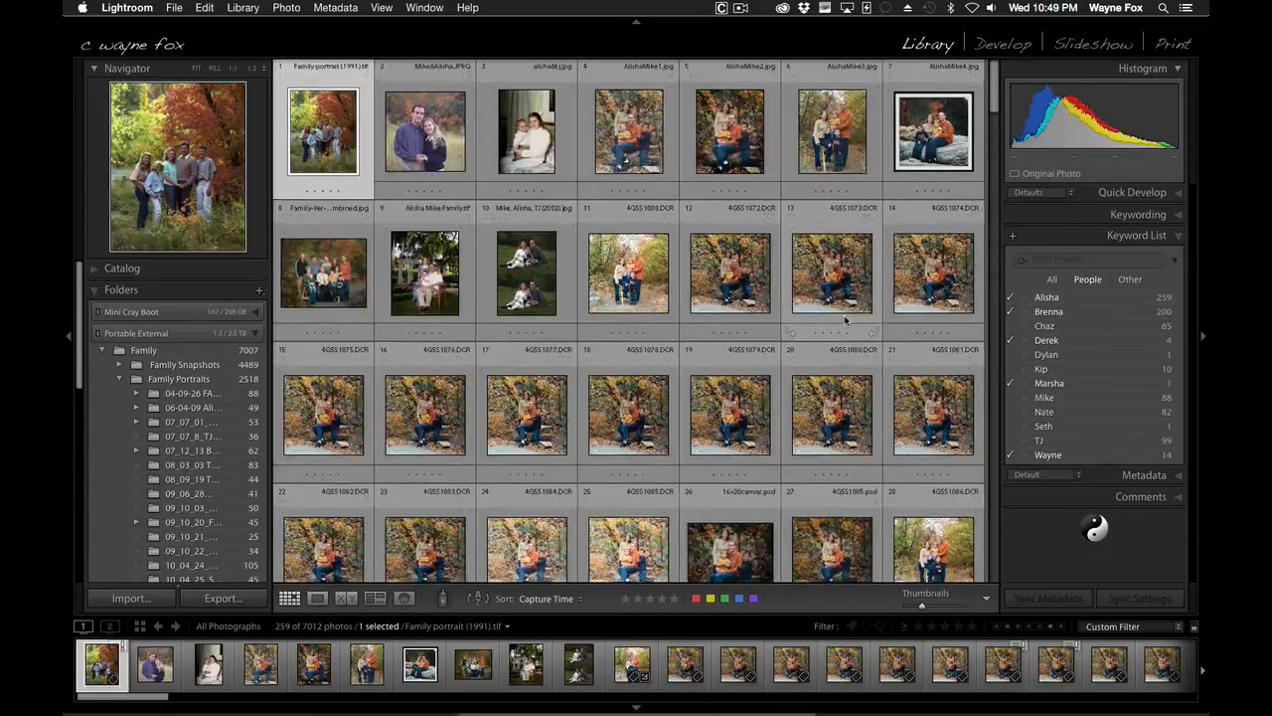
pyautogui.scroll(-10, 845, 320)
pyautogui.scroll(-10, 845, 320)
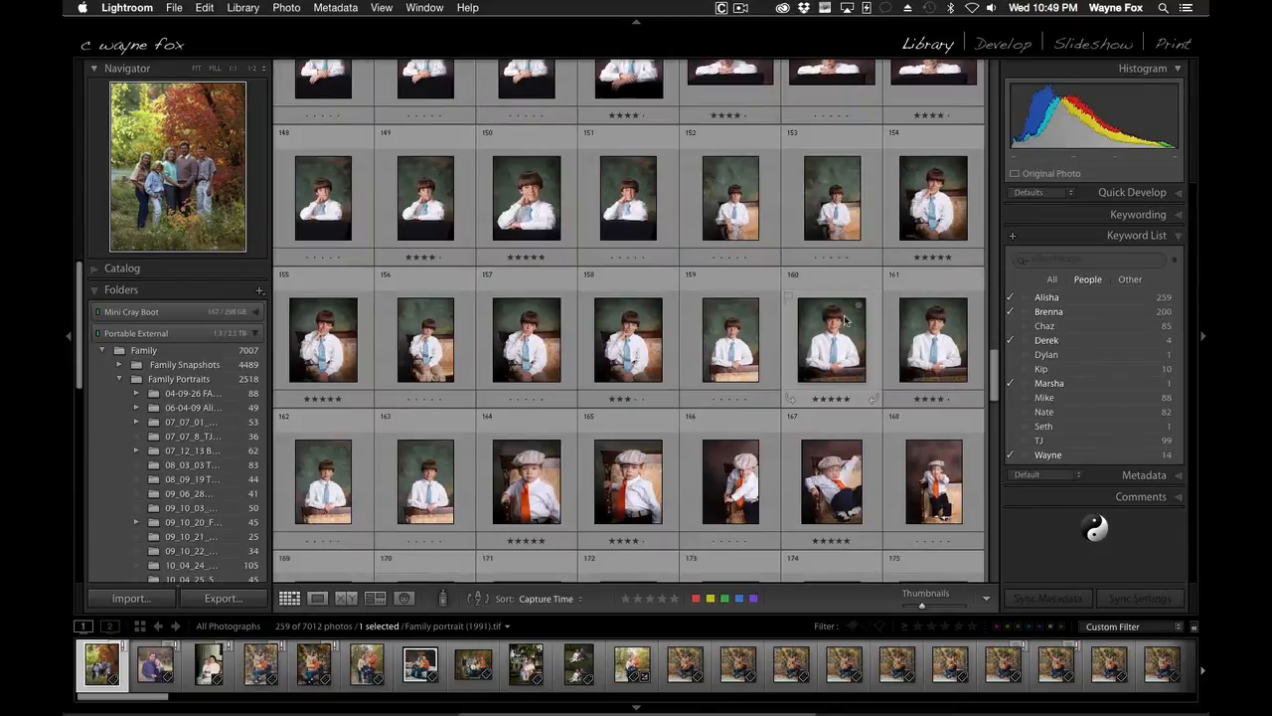